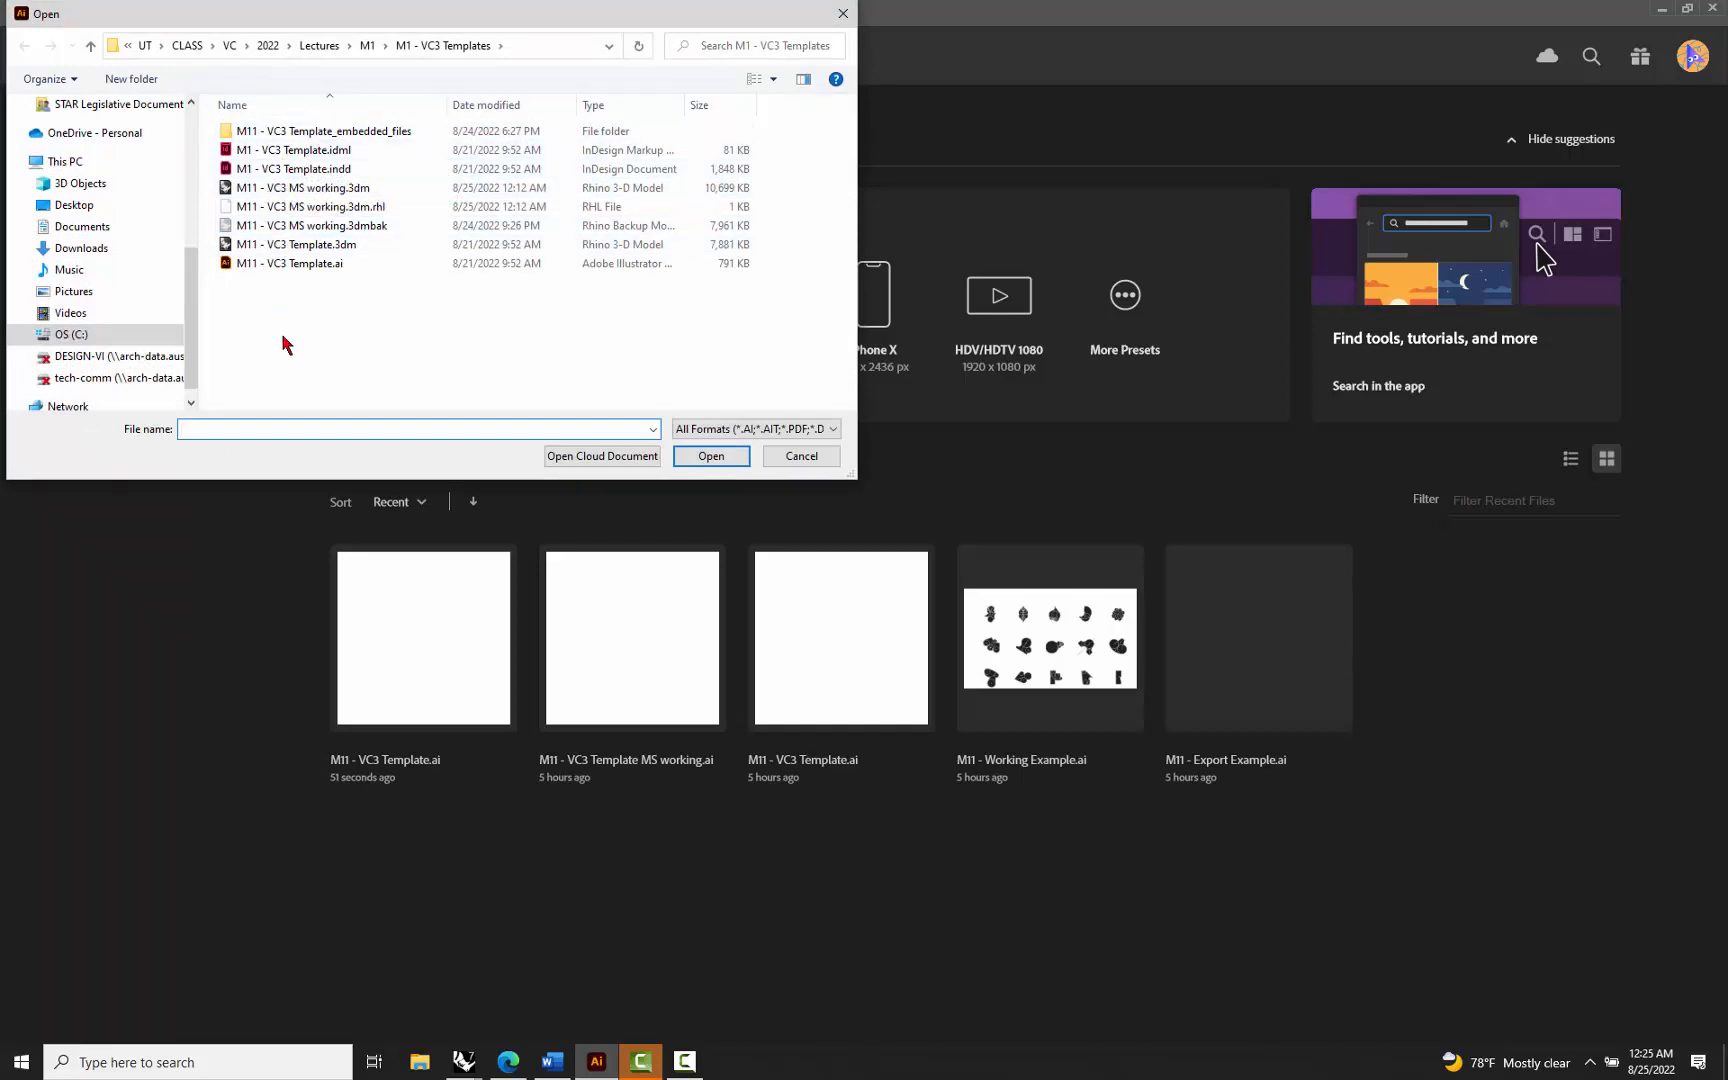
Open the template file M11 - VC3 Template.ai and show all of its artboards
{"action": "left_click", "coordinate": [287, 266]}
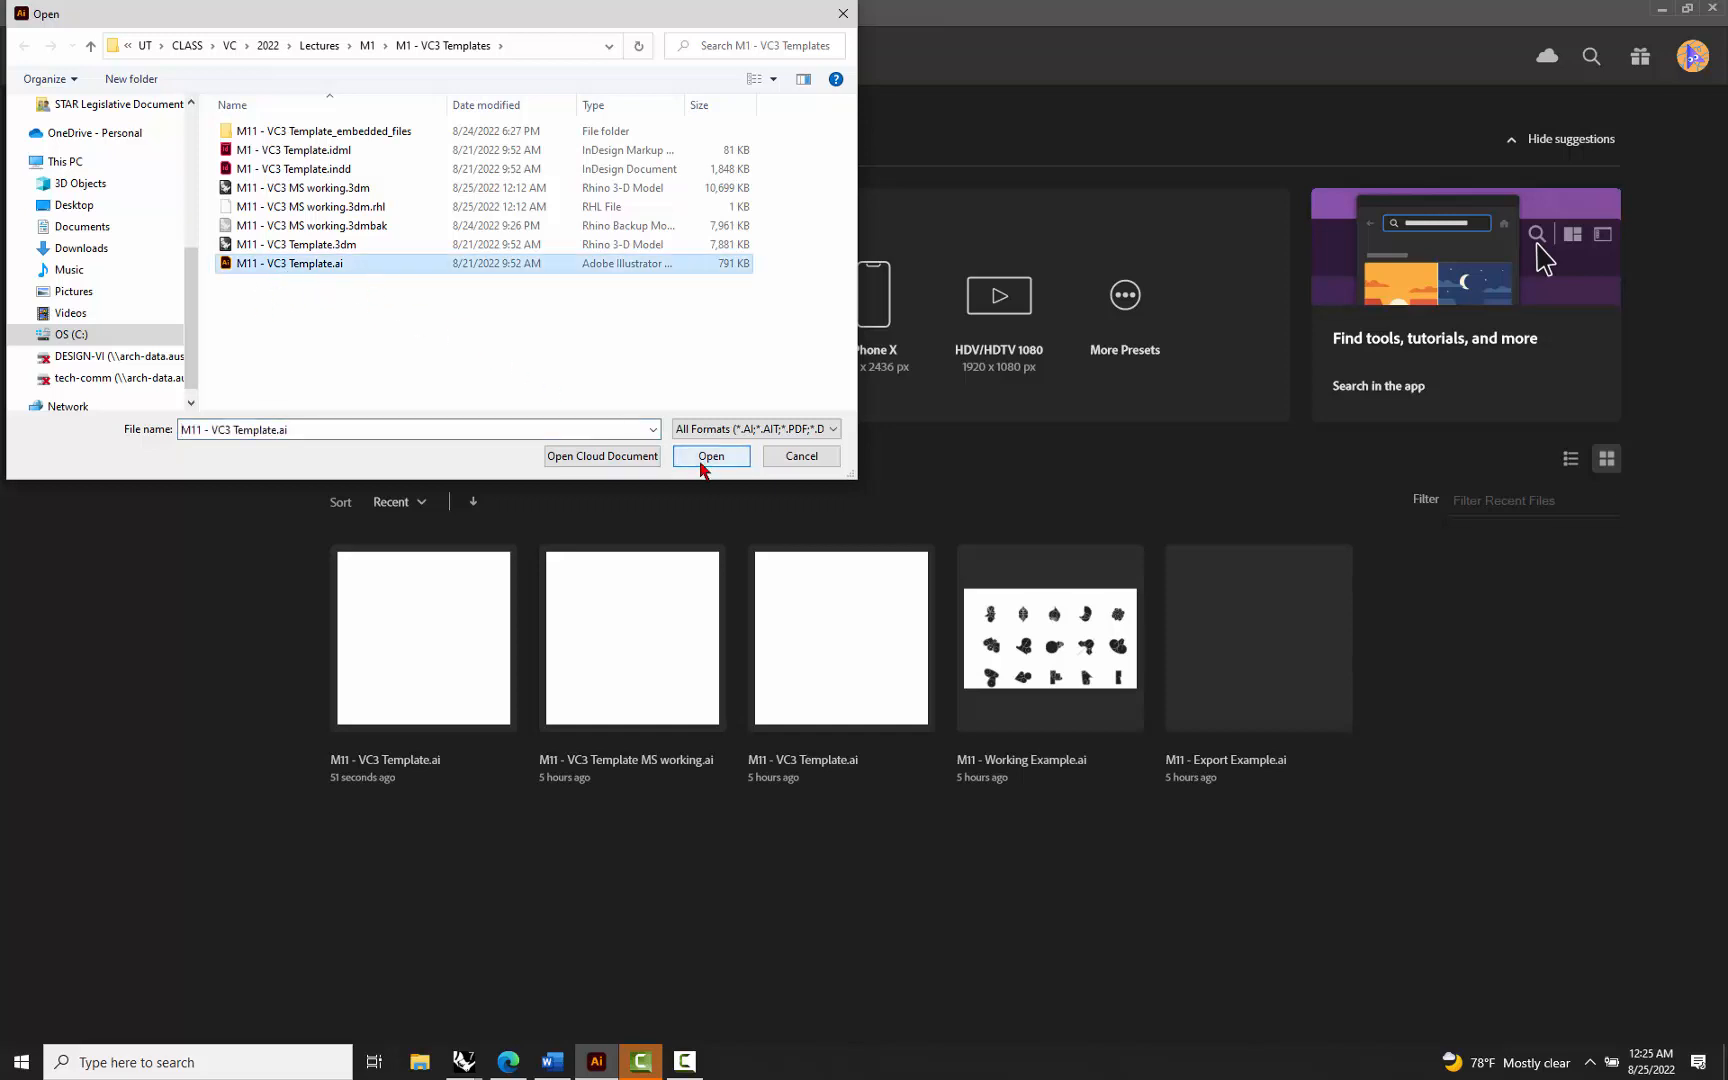
{"action": "left_click", "coordinate": [708, 457]}
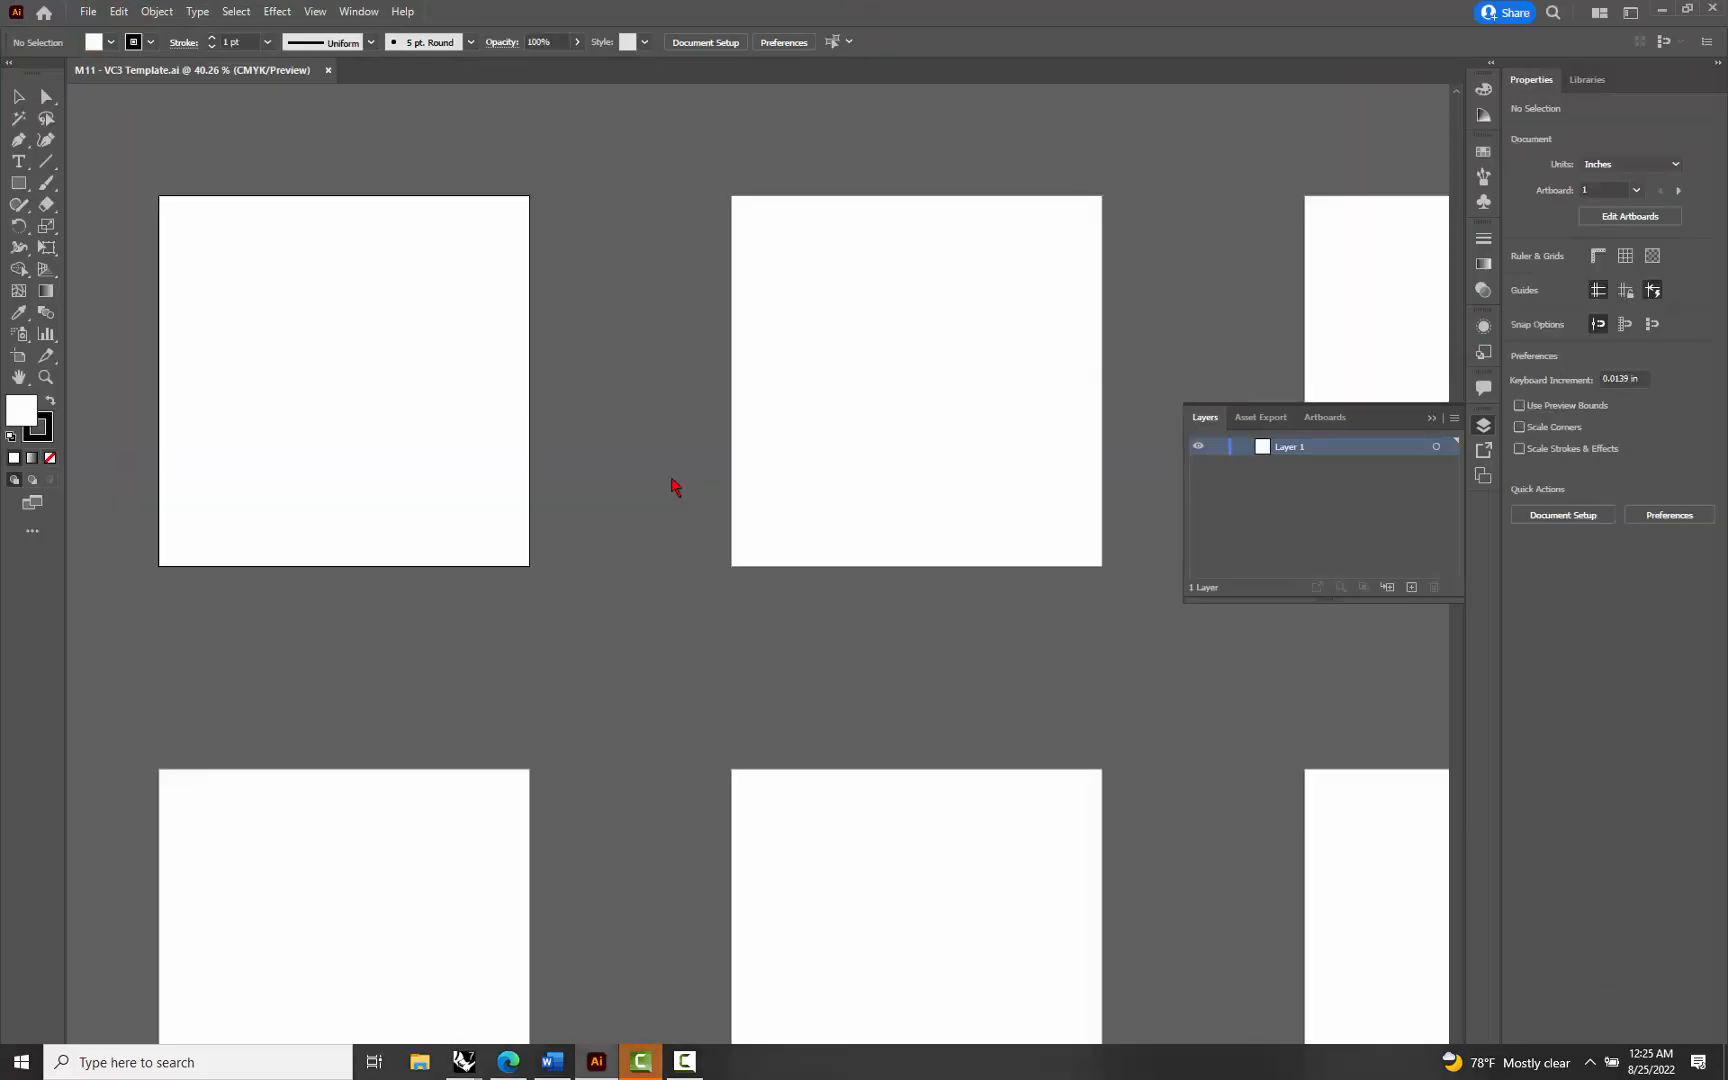
{"action": "key", "text": "ctrl+alt+0"}
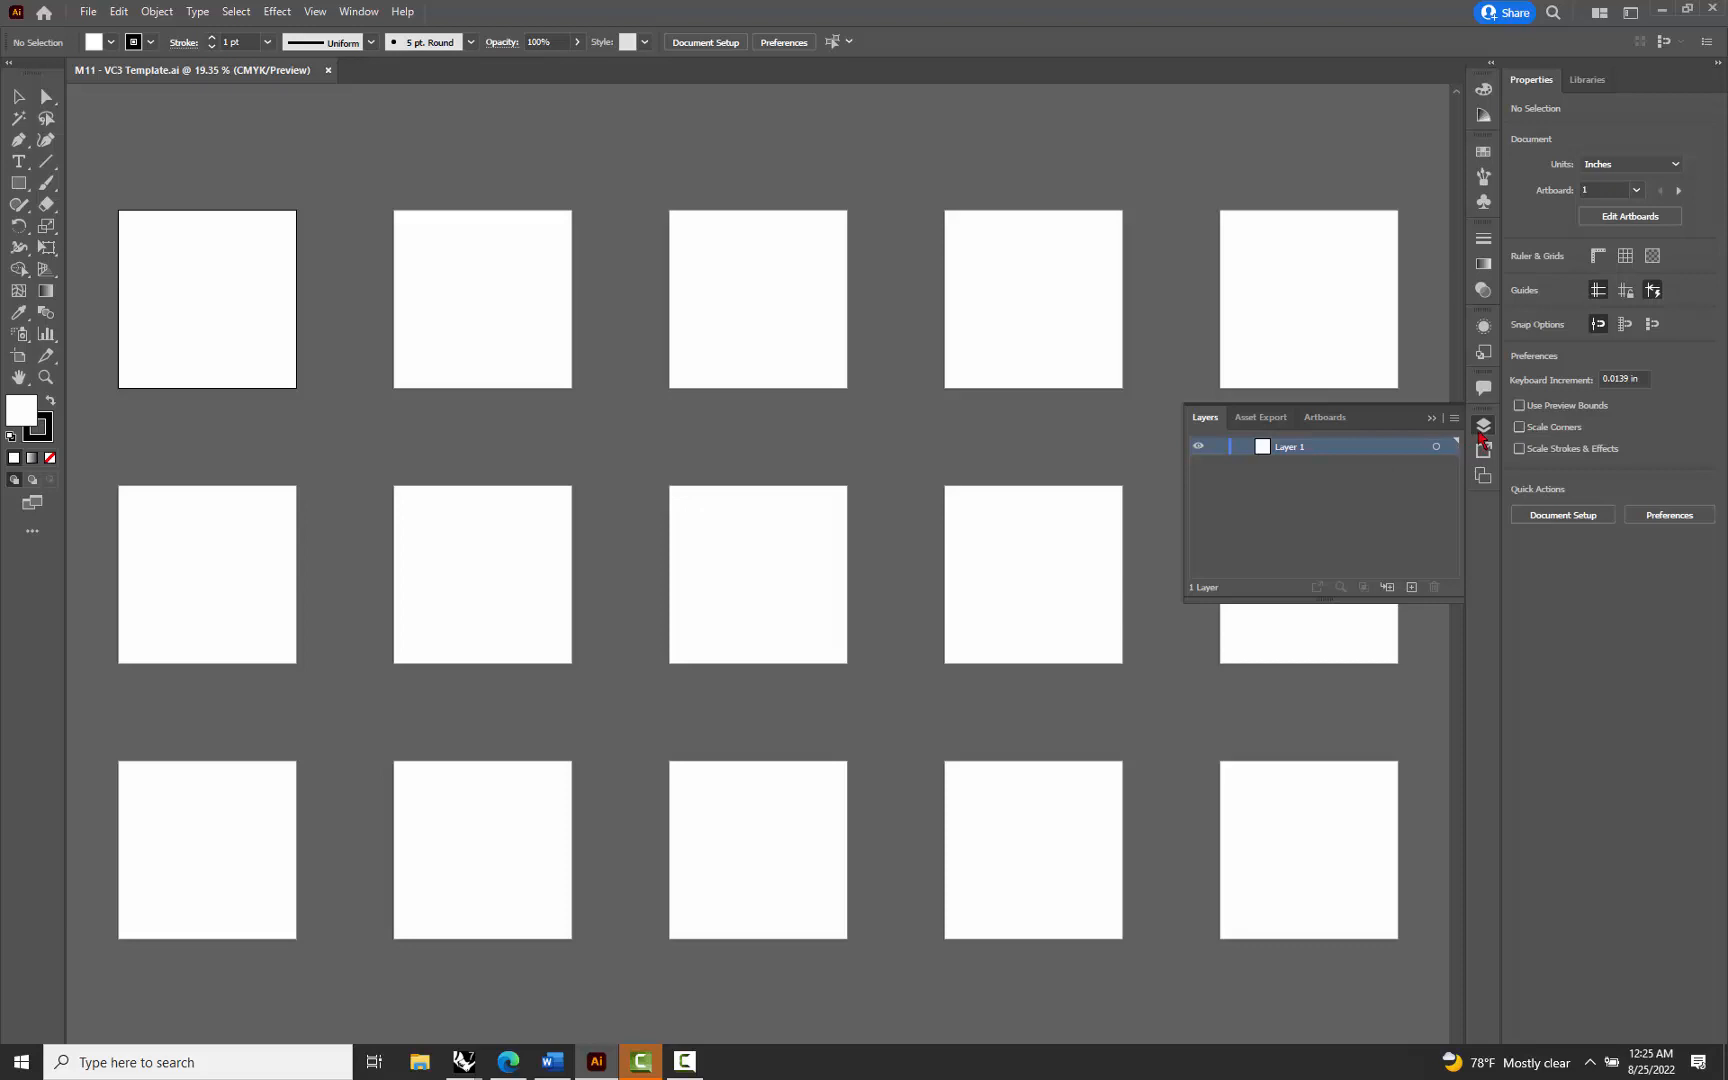
Check the Paste Remembers Layers option for the template's layers
{"action": "left_click", "coordinate": [1485, 430]}
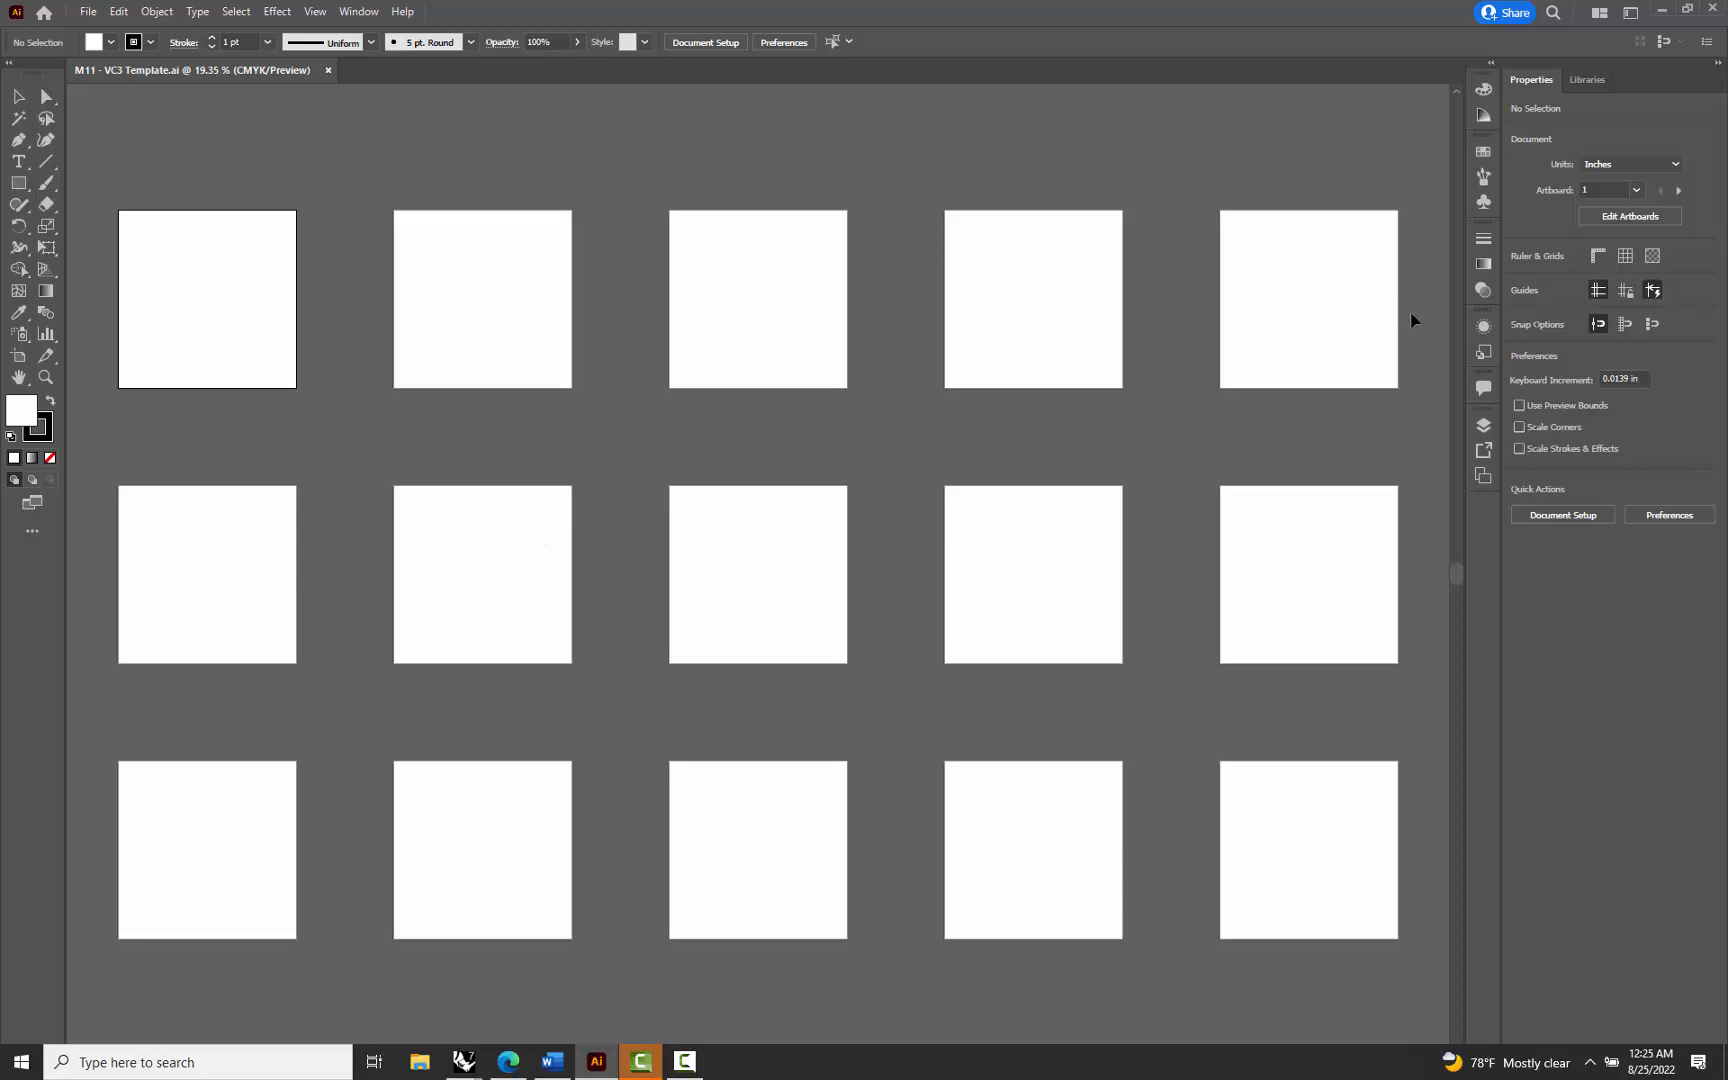
{"action": "left_click", "coordinate": [1484, 430]}
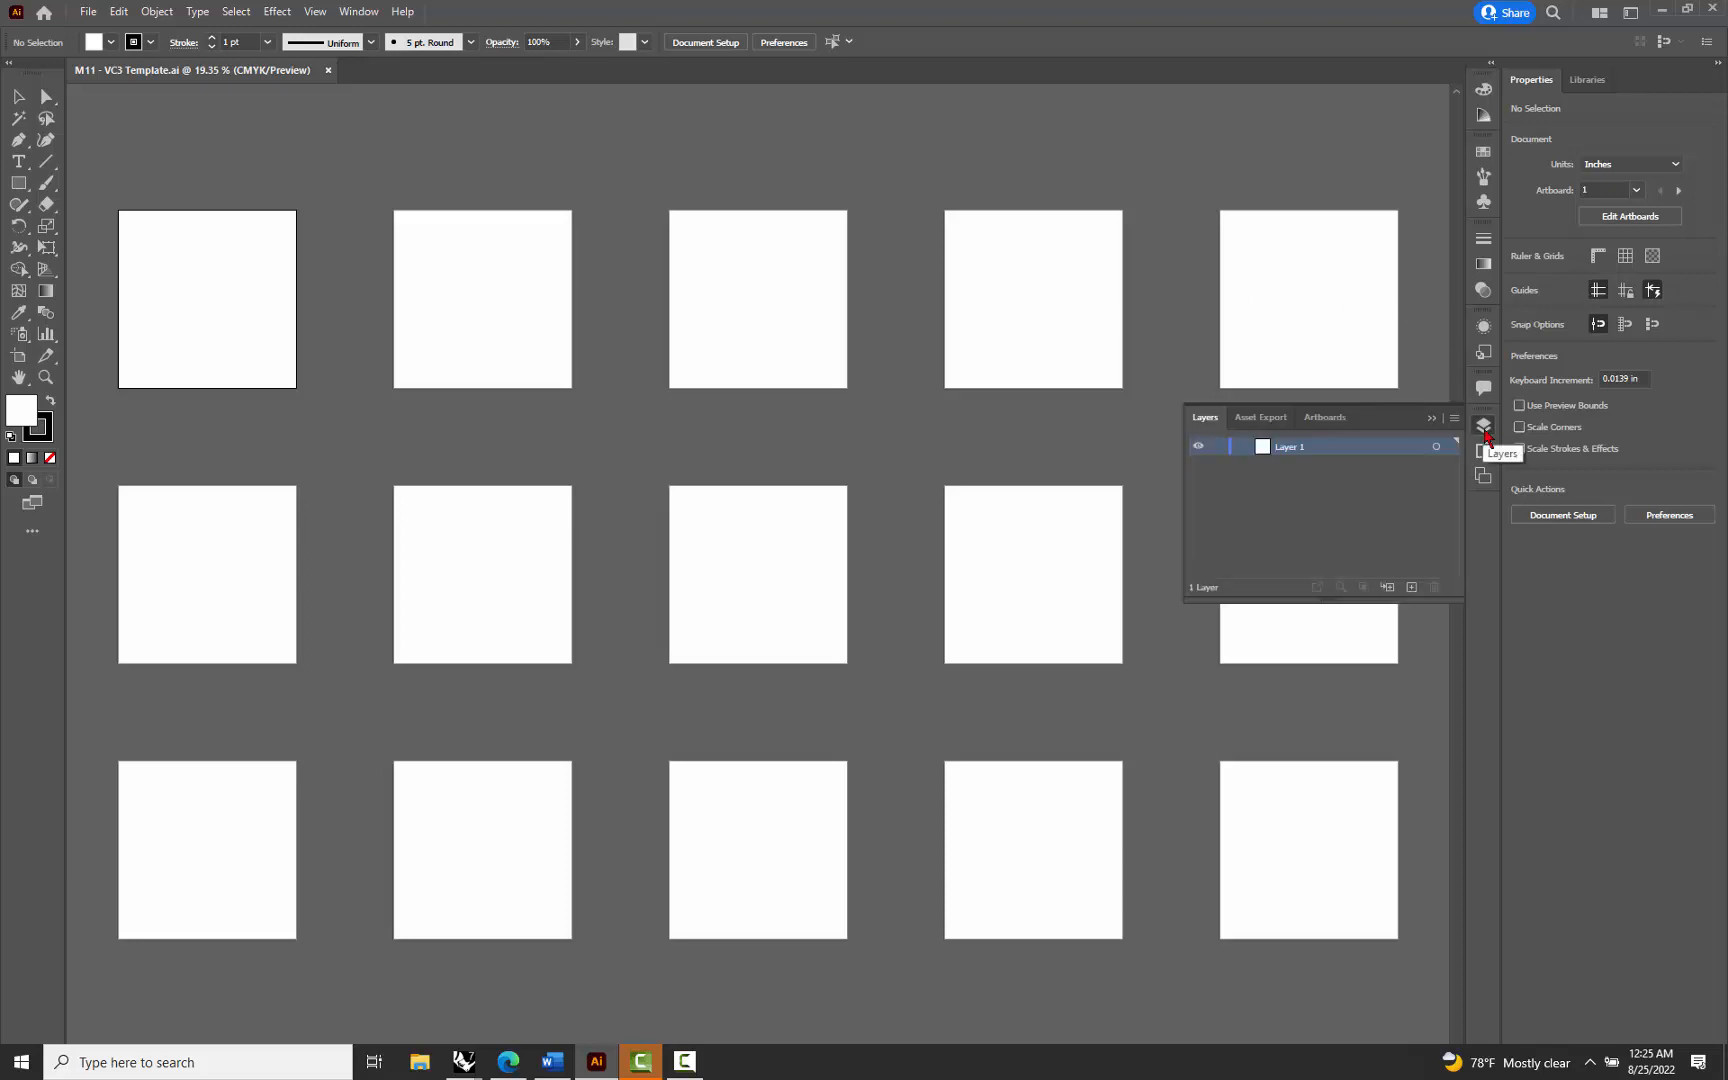
{"action": "left_click", "coordinate": [1455, 419]}
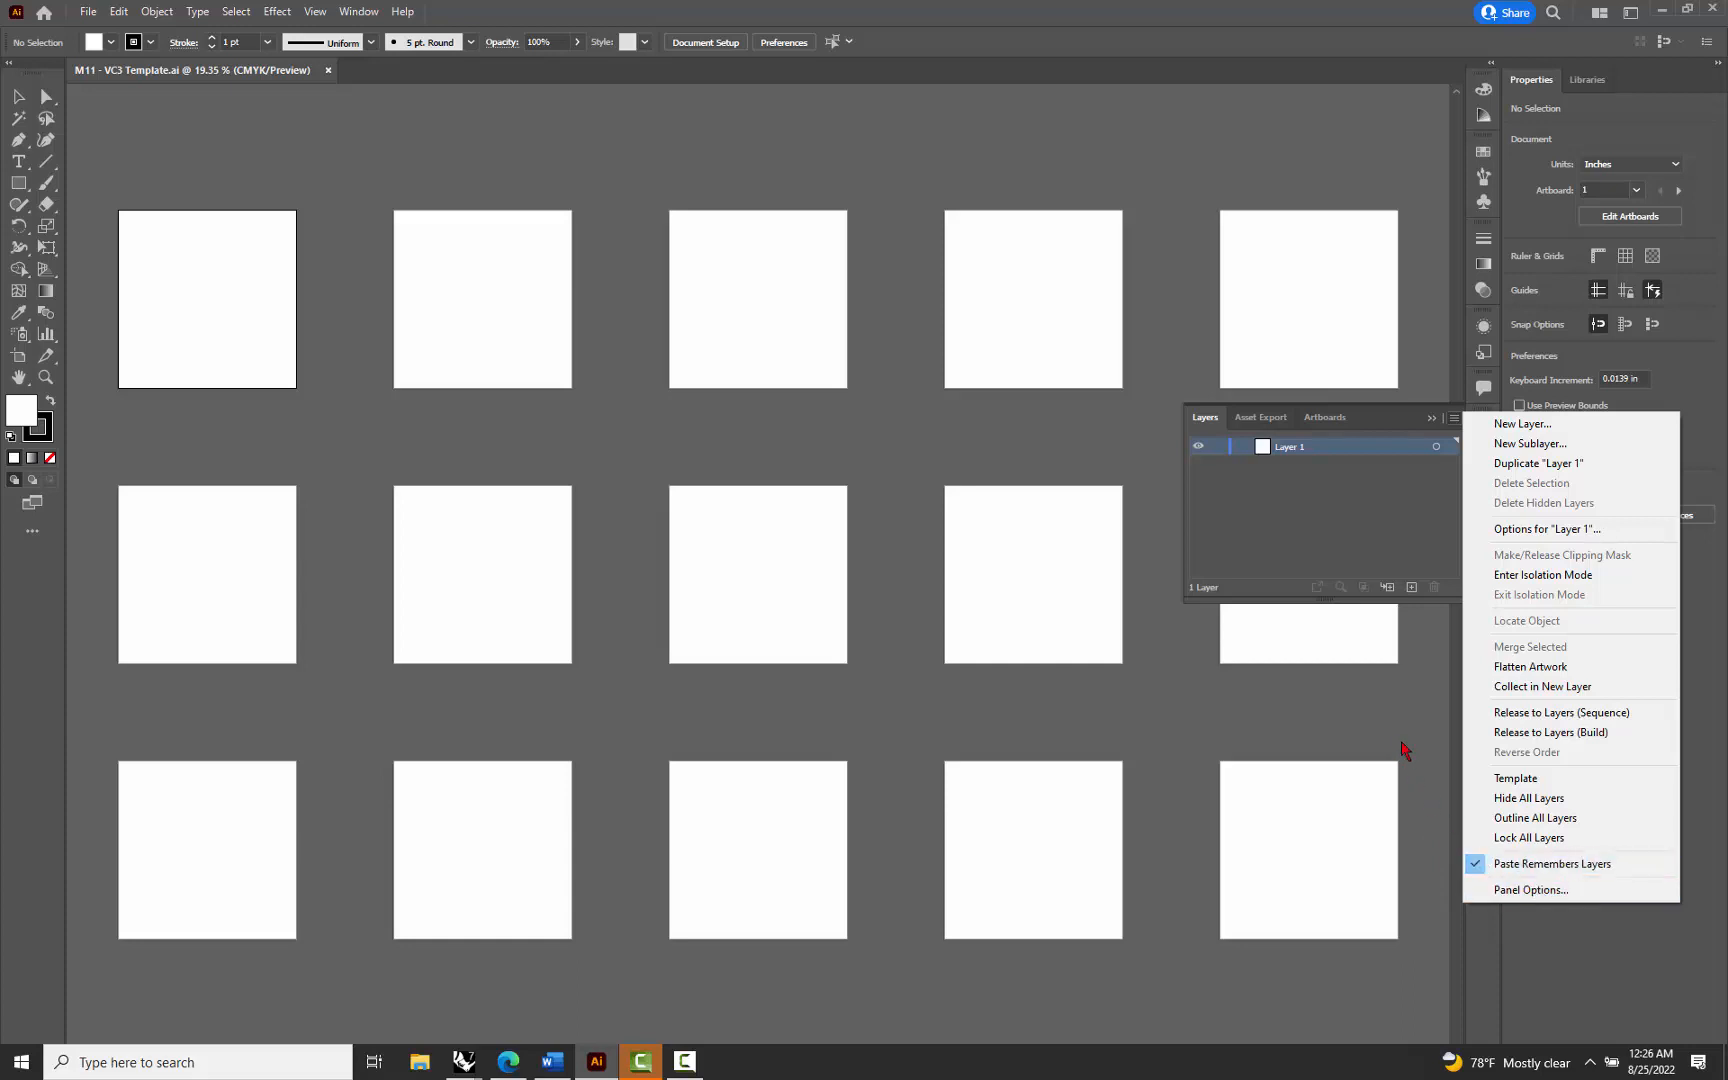
{"action": "left_click", "coordinate": [1400, 743]}
{"action": "left_click", "coordinate": [1484, 426]}
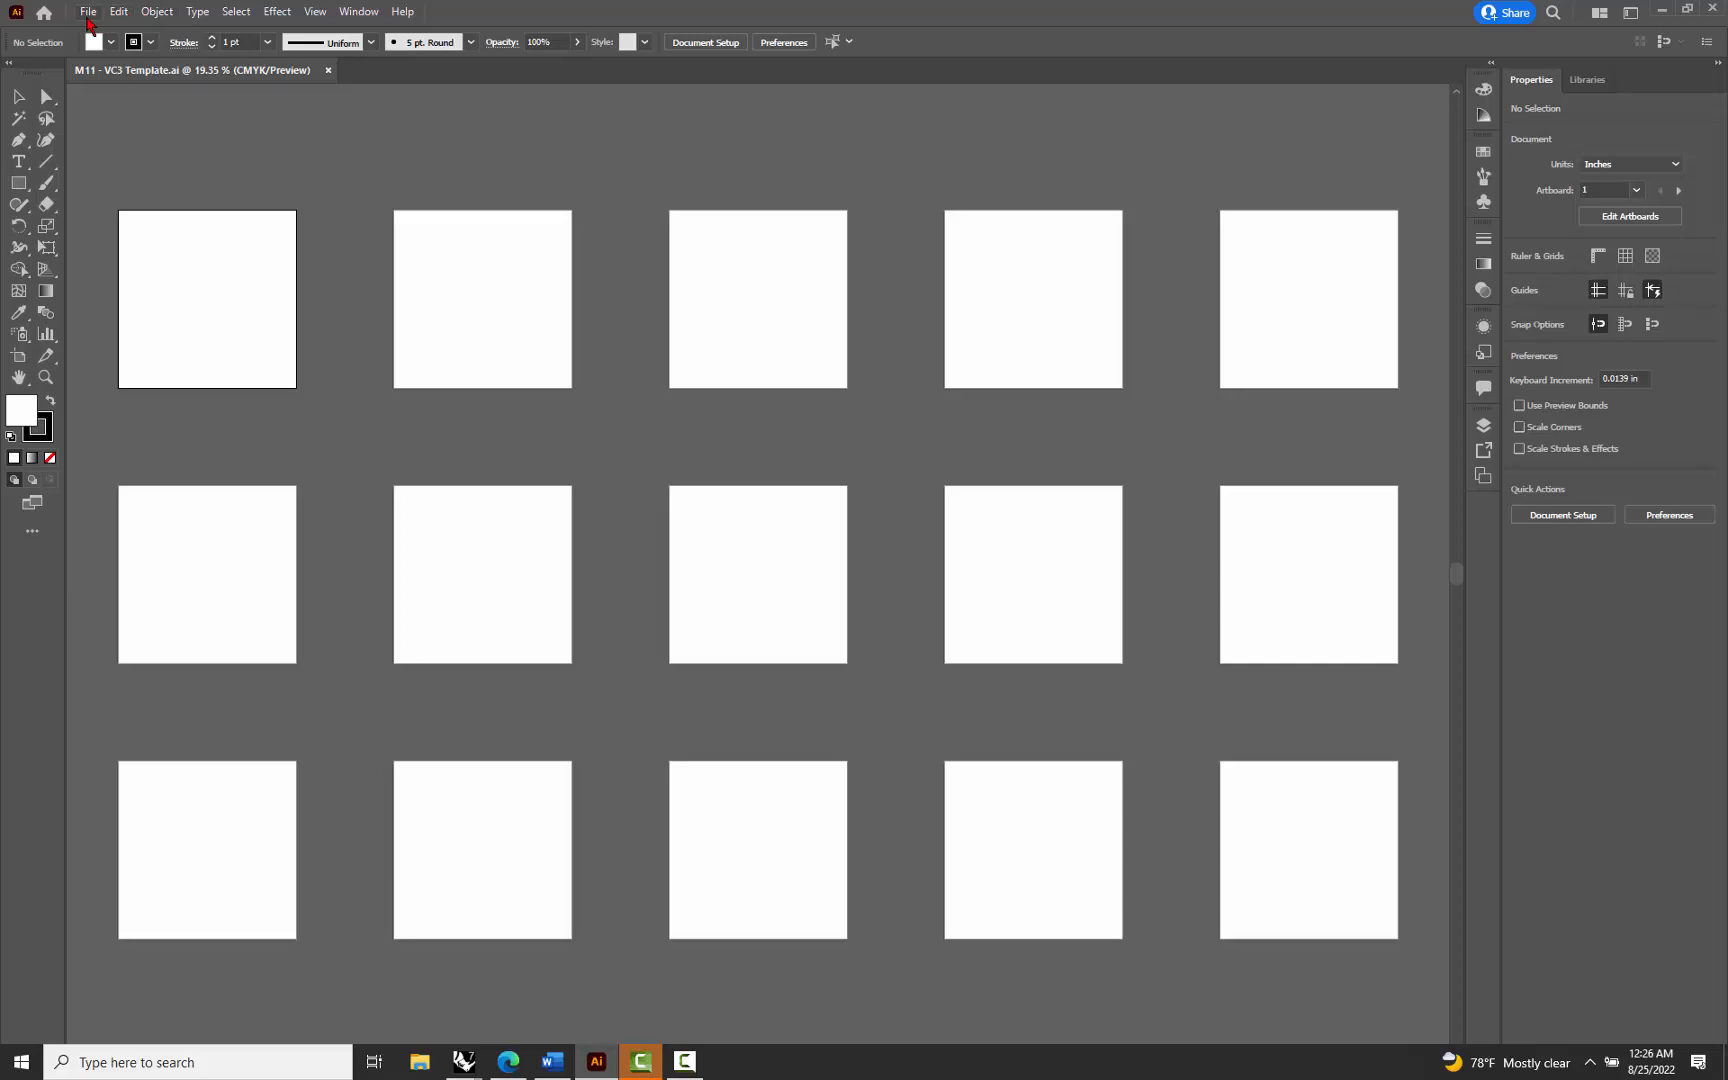
Open the exported drawing file M1 MS Example.AI from the Lectures folder
{"action": "left_click", "coordinate": [88, 14]}
{"action": "left_click", "coordinate": [115, 70]}
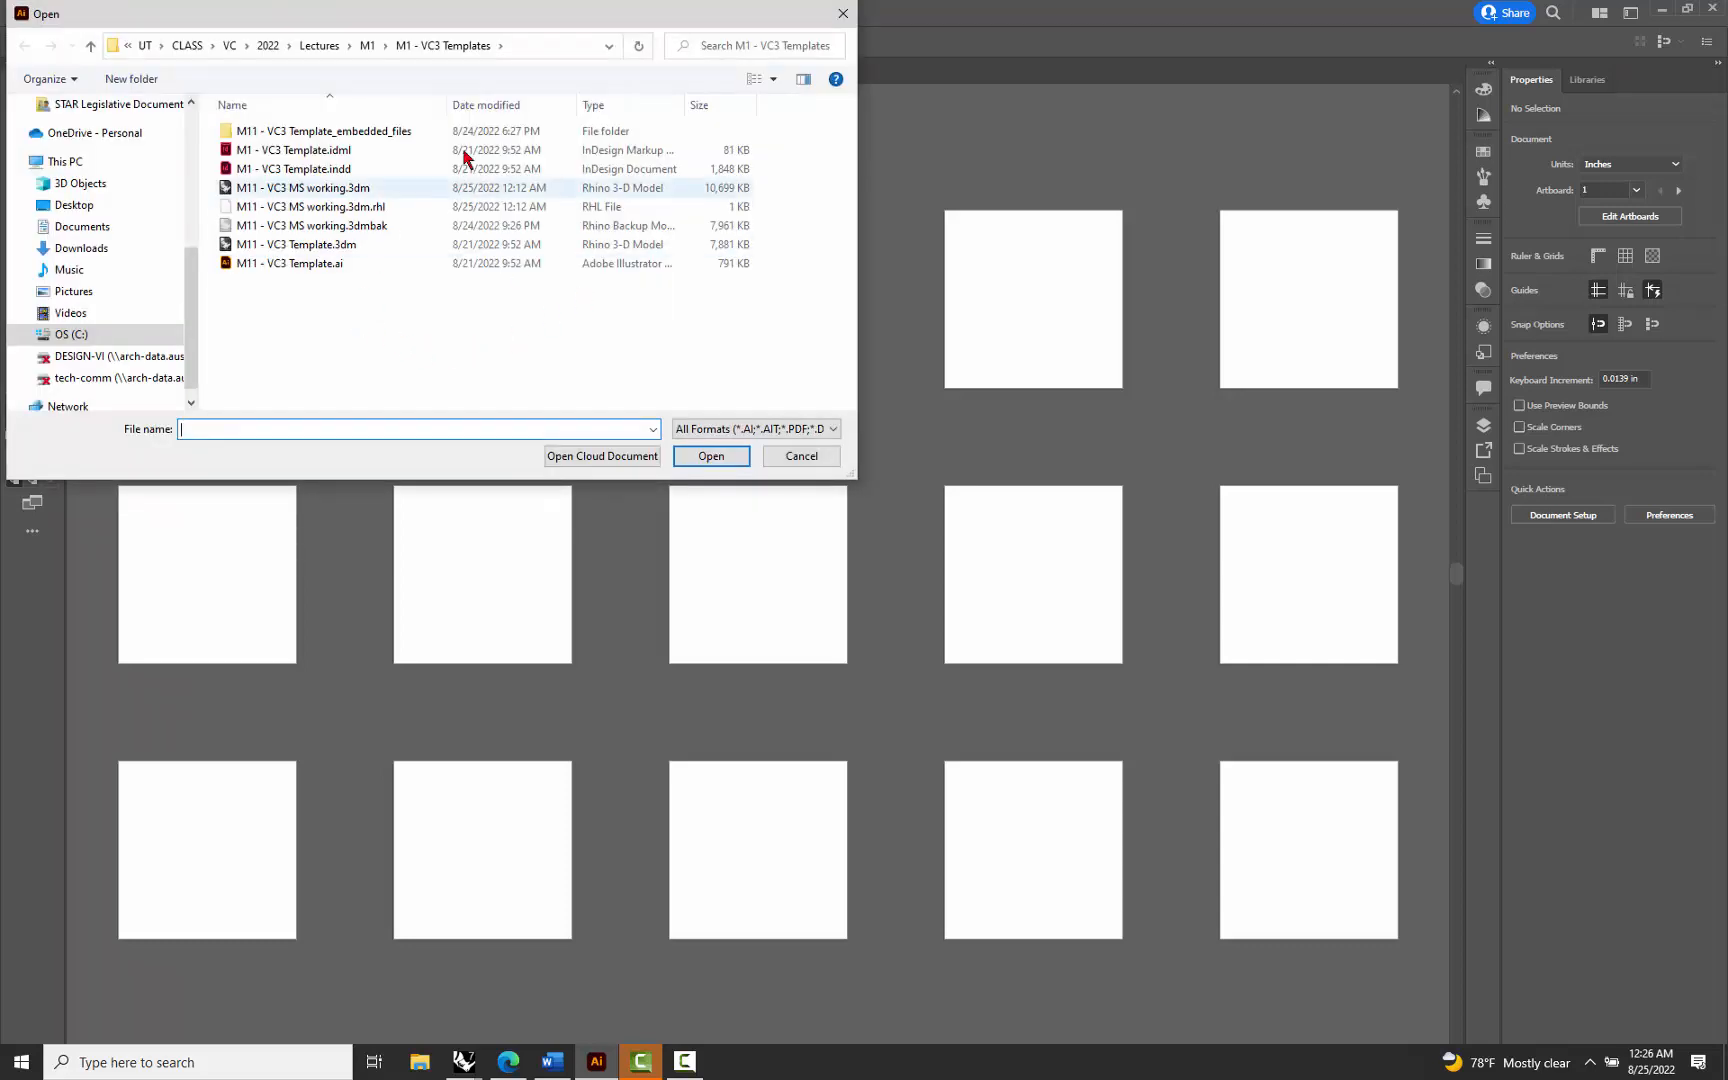
{"action": "left_click", "coordinate": [369, 46]}
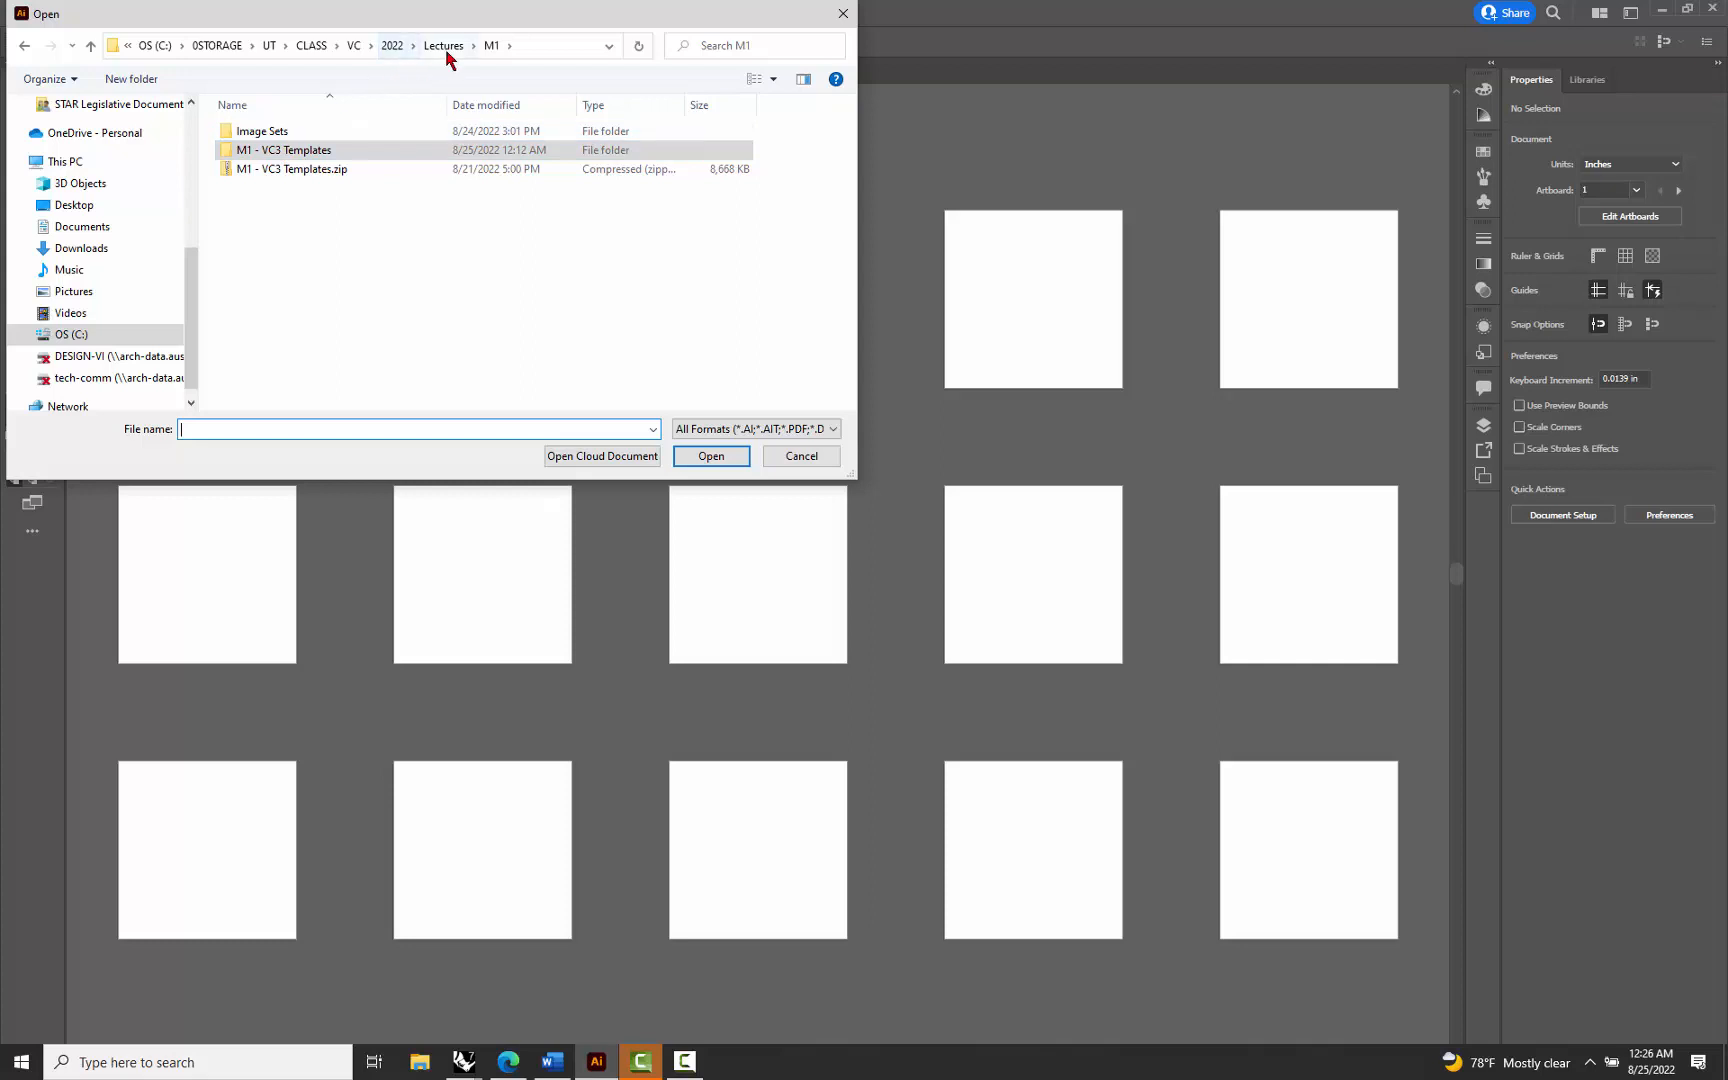
{"action": "key", "text": "alt+Up"}
{"action": "left_click", "coordinate": [266, 150]}
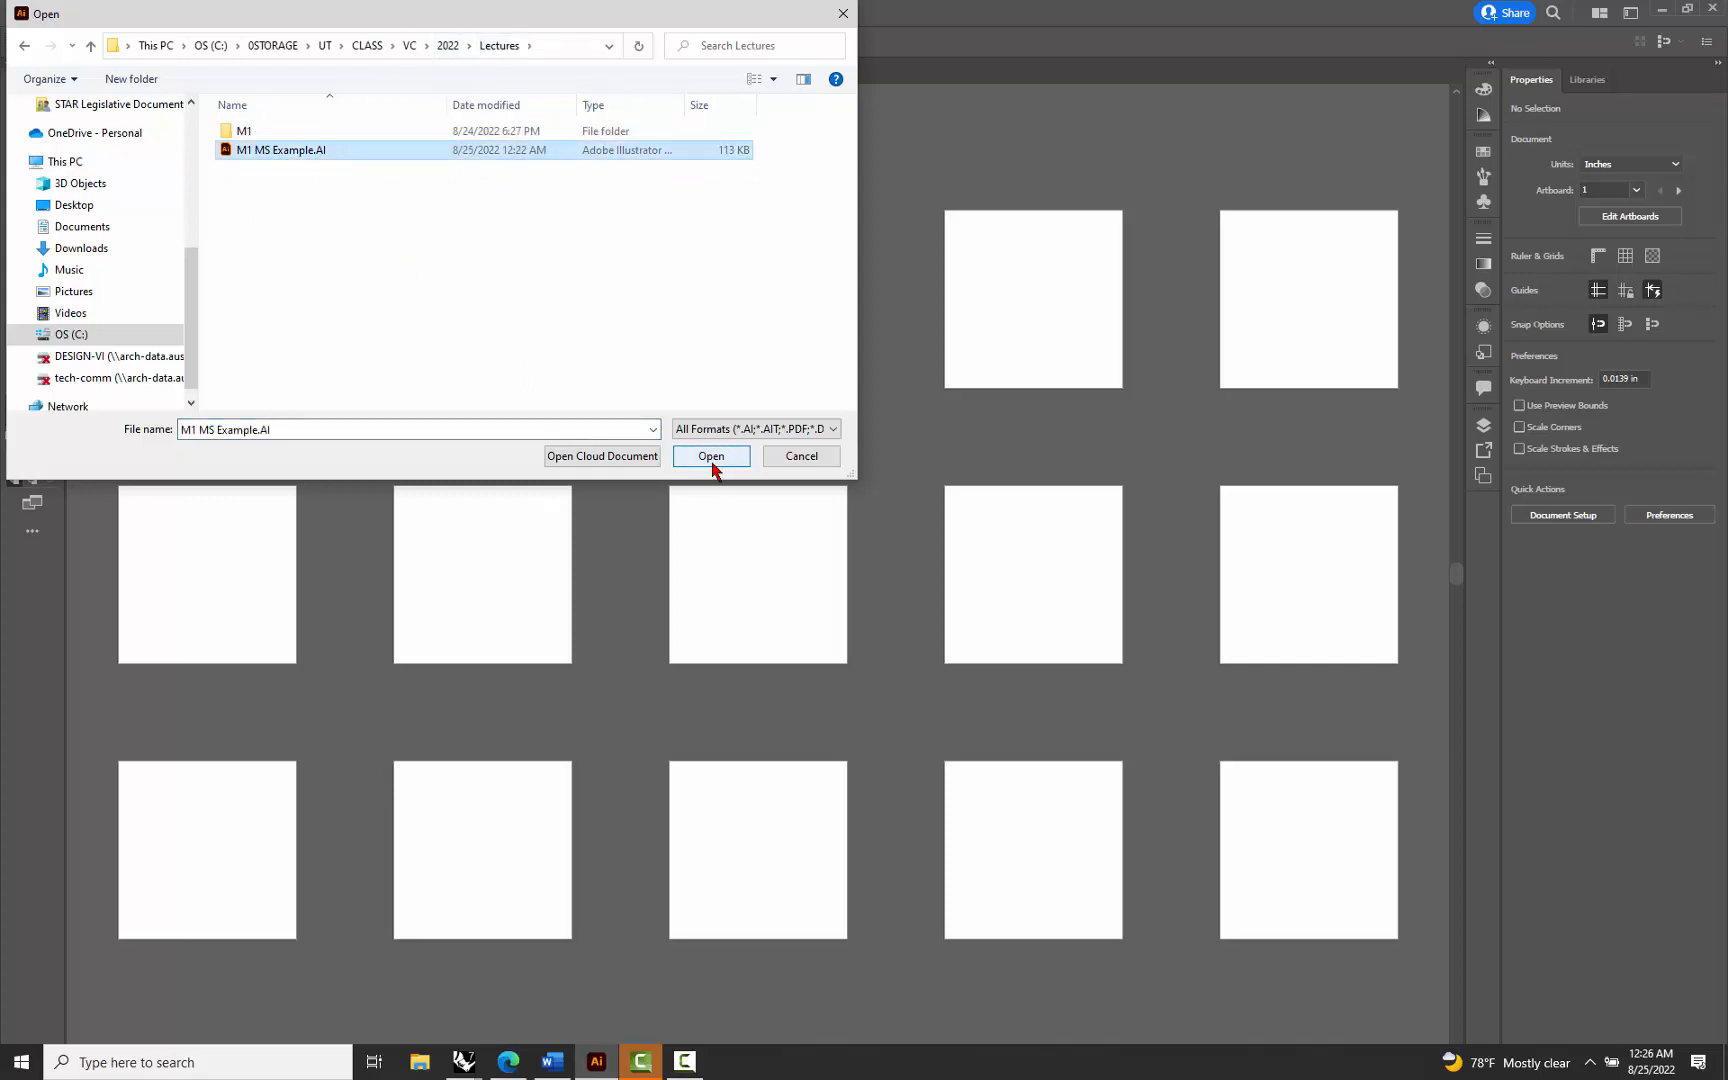
{"action": "left_click", "coordinate": [711, 456]}
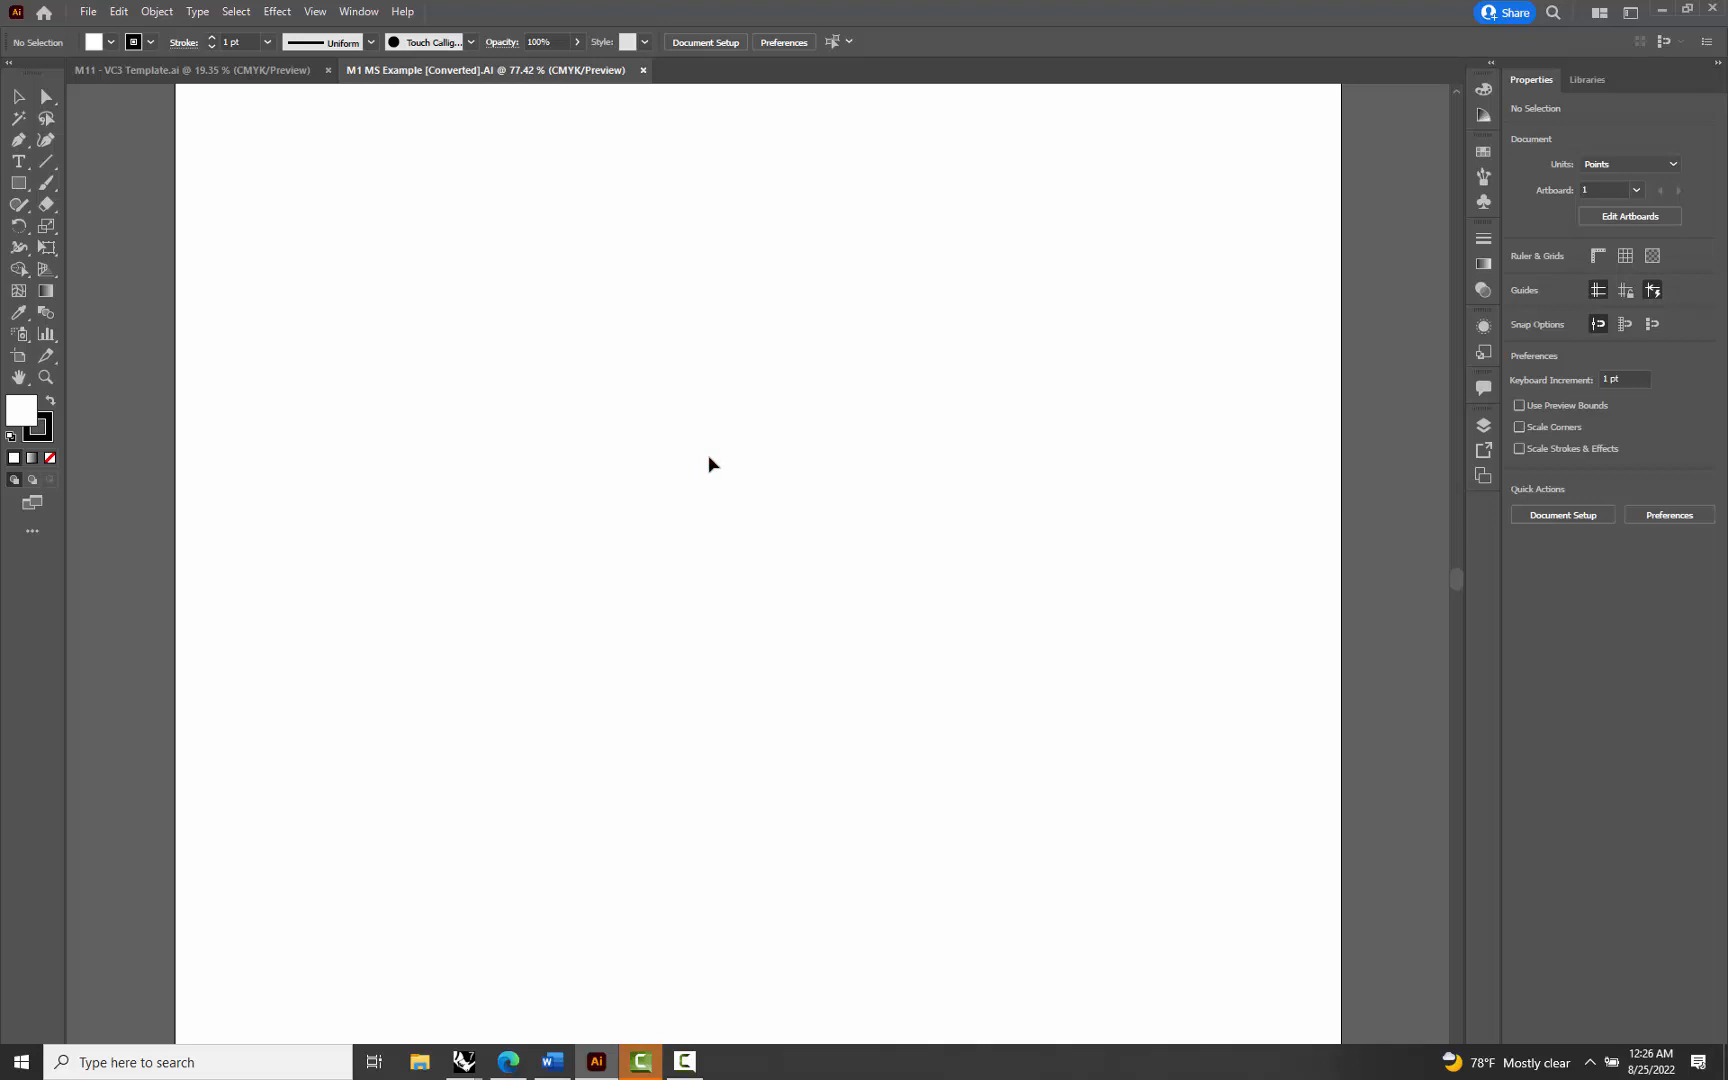
Select the entire grid of line drawings lying outside the artboard in the example file and copy it
{"action": "key", "text": "ctrl+0"}
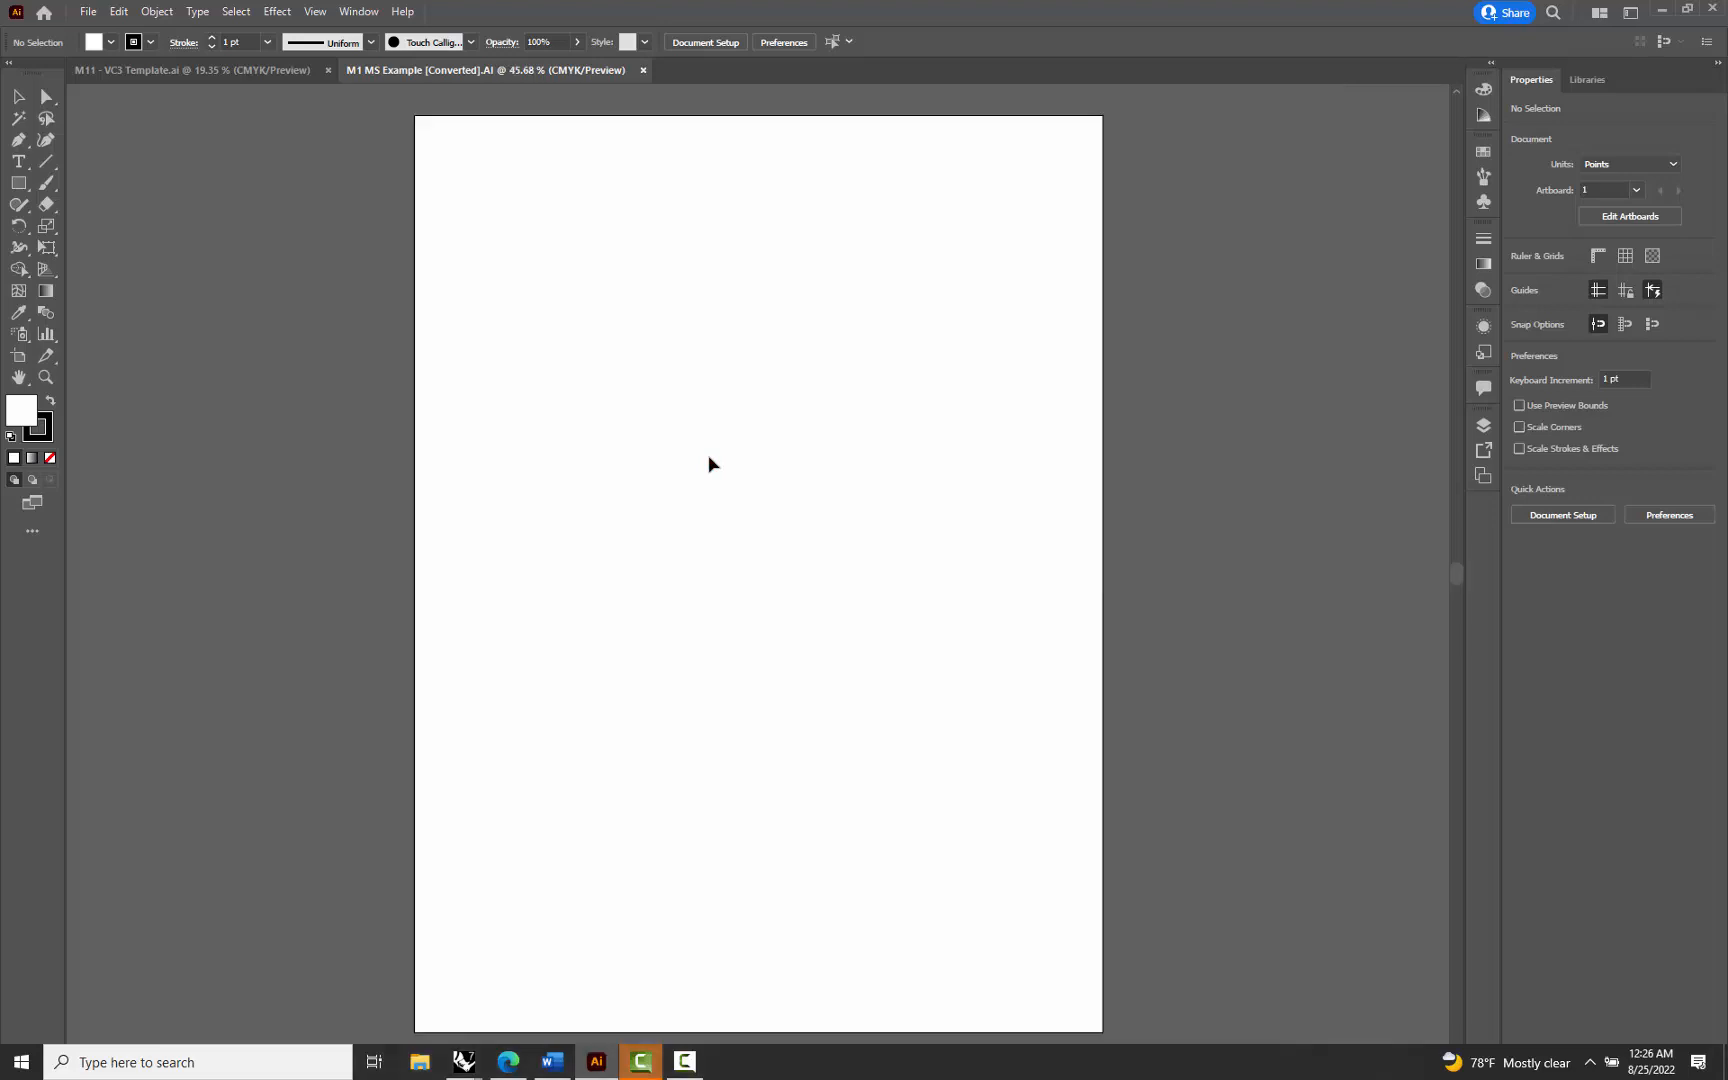
{"action": "scroll", "coordinate": [700, 468], "scroll_direction": "down", "scroll_amount": 1}
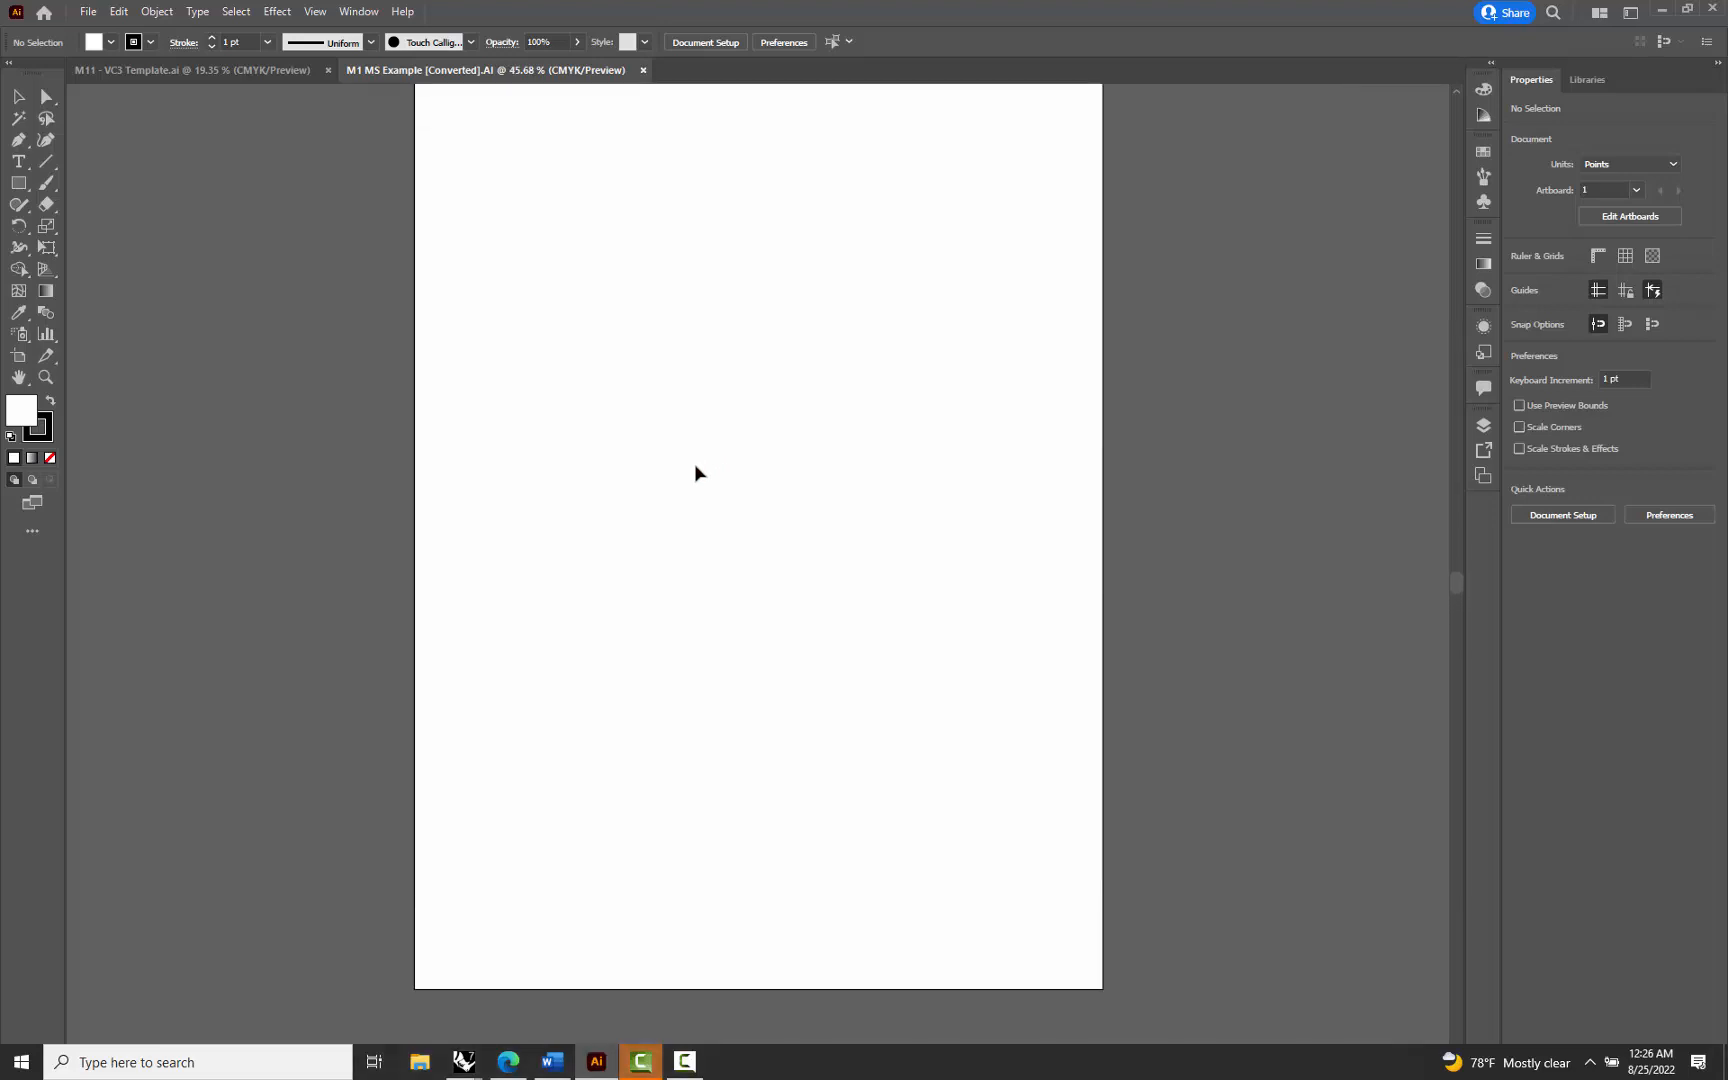
{"action": "scroll", "coordinate": [695, 466], "scroll_direction": "down", "scroll_amount": 6}
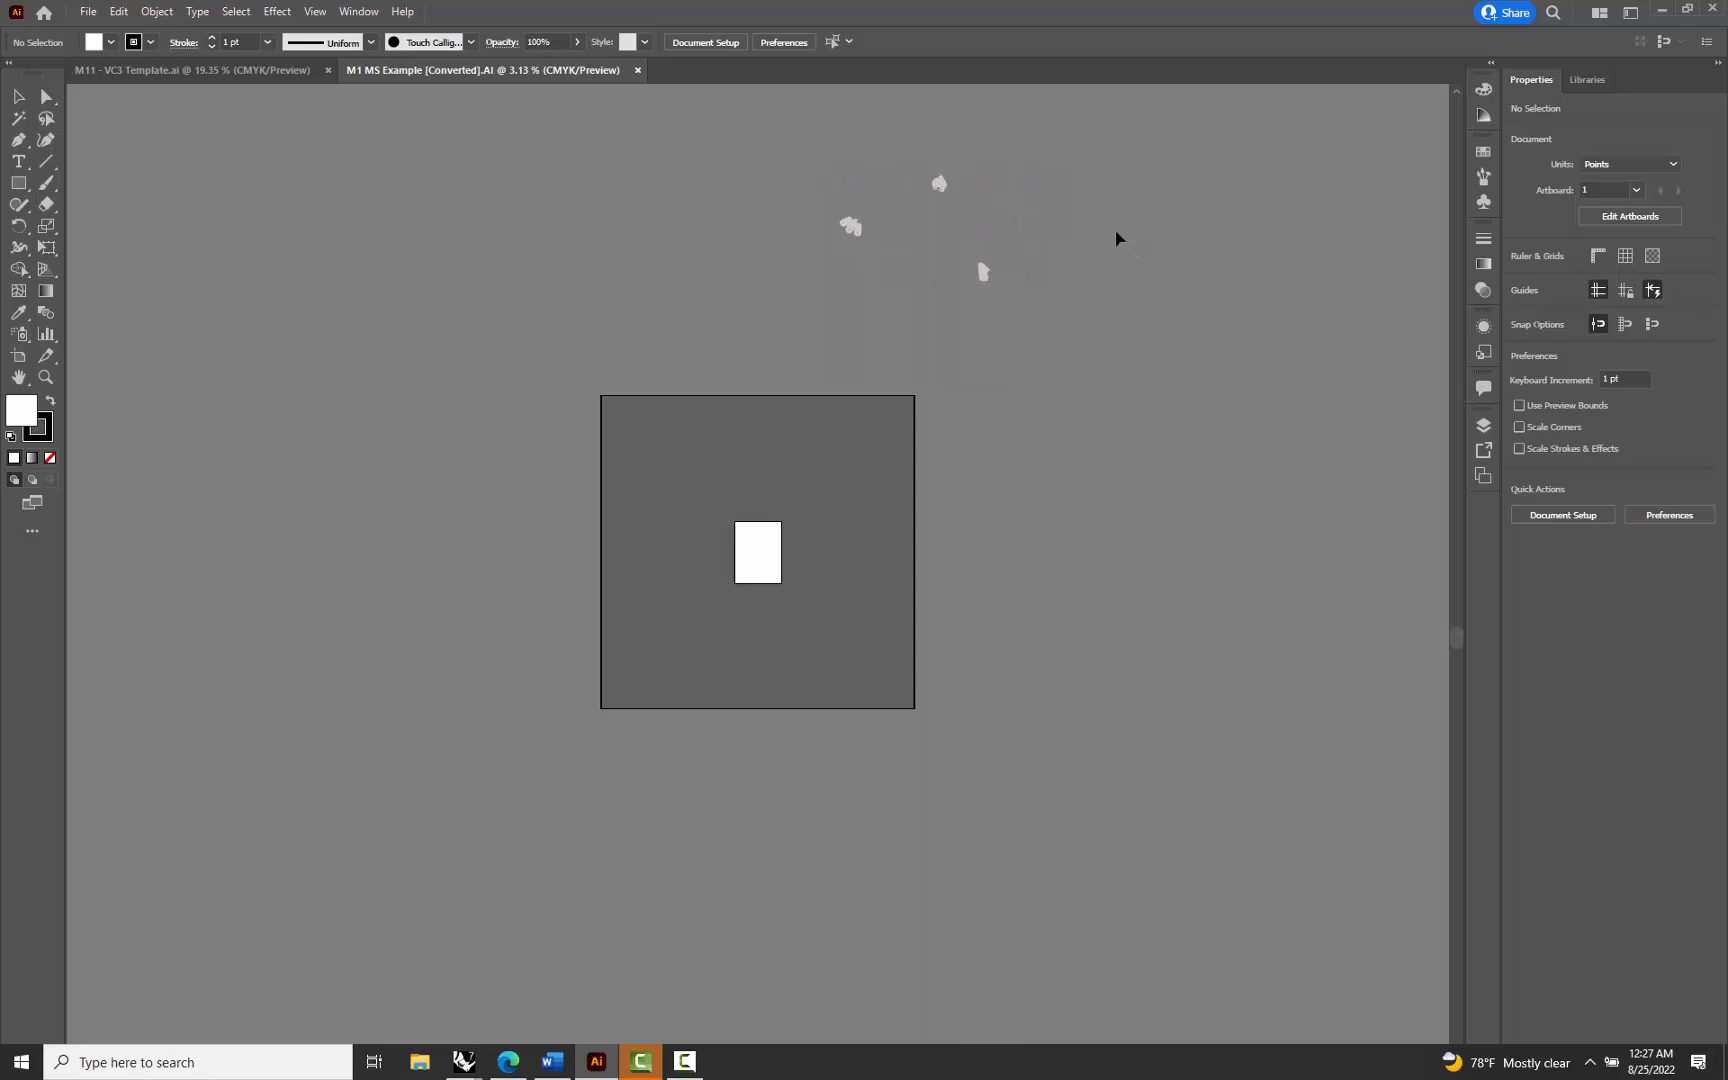
{"action": "scroll", "coordinate": [1117, 240], "scroll_direction": "up", "scroll_amount": 3}
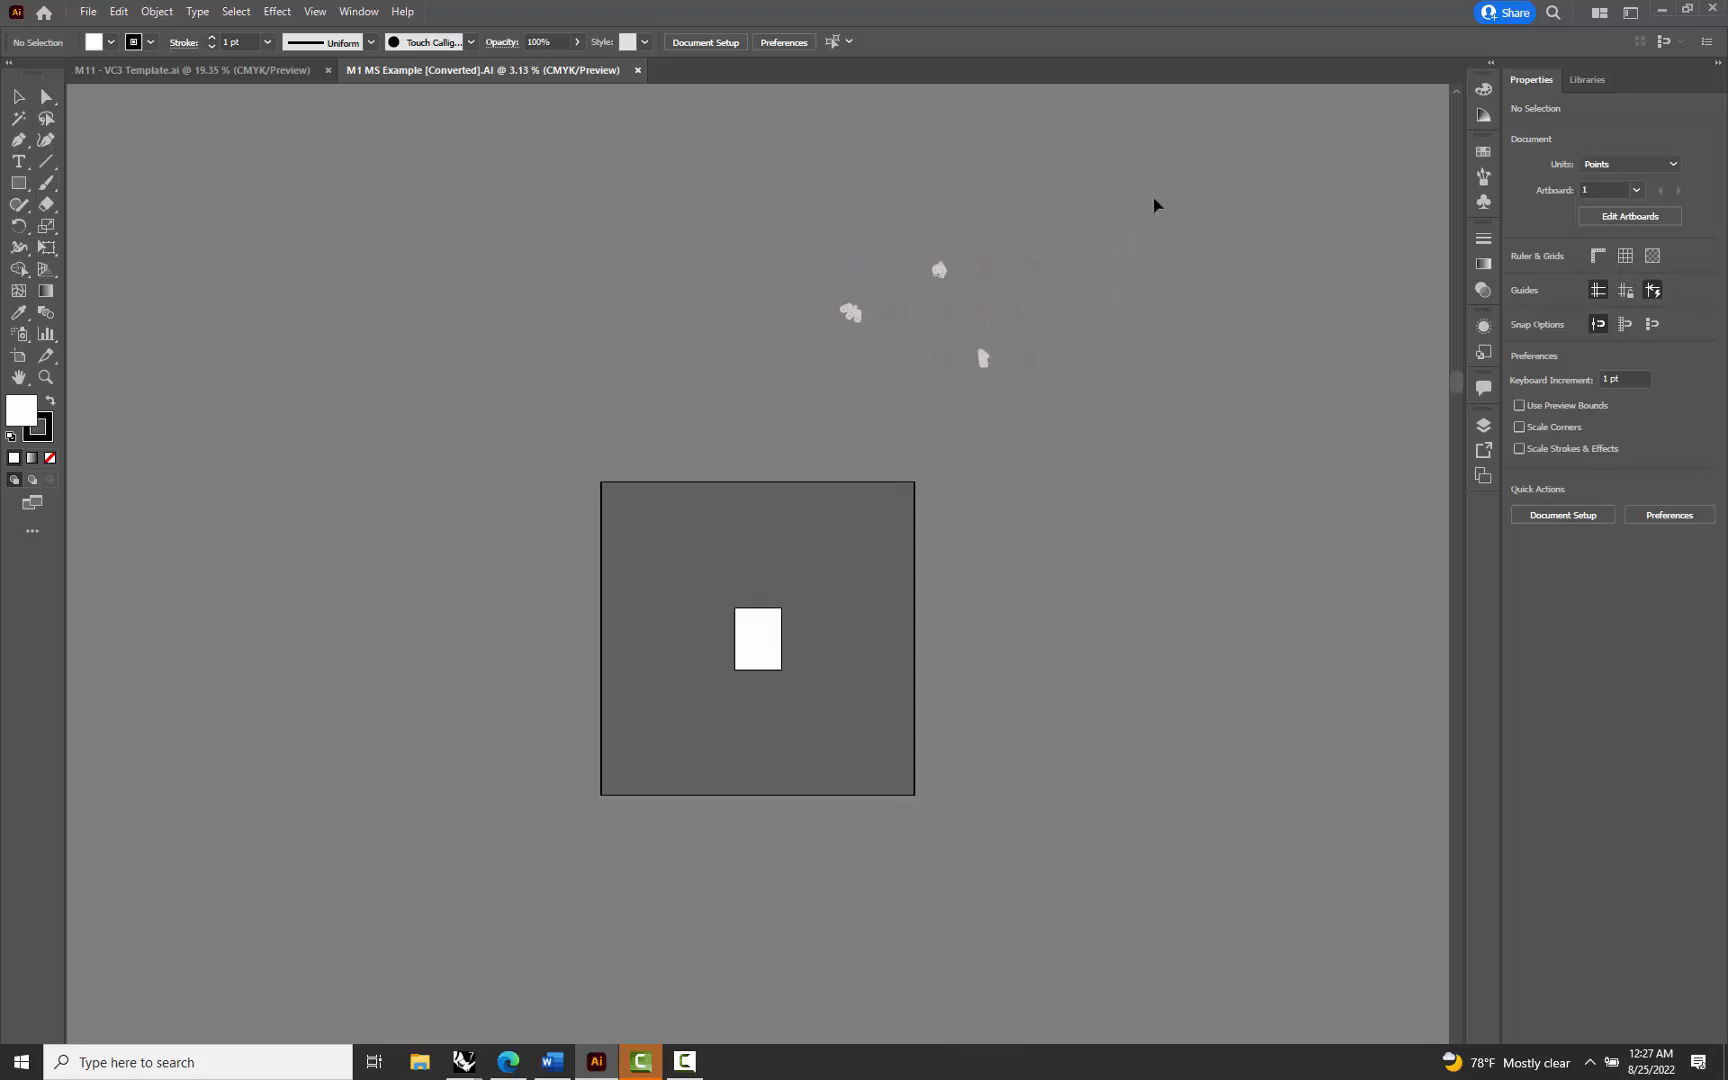
{"action": "left_click_drag", "start_coordinate": [1157, 200], "coordinate": [806, 390]}
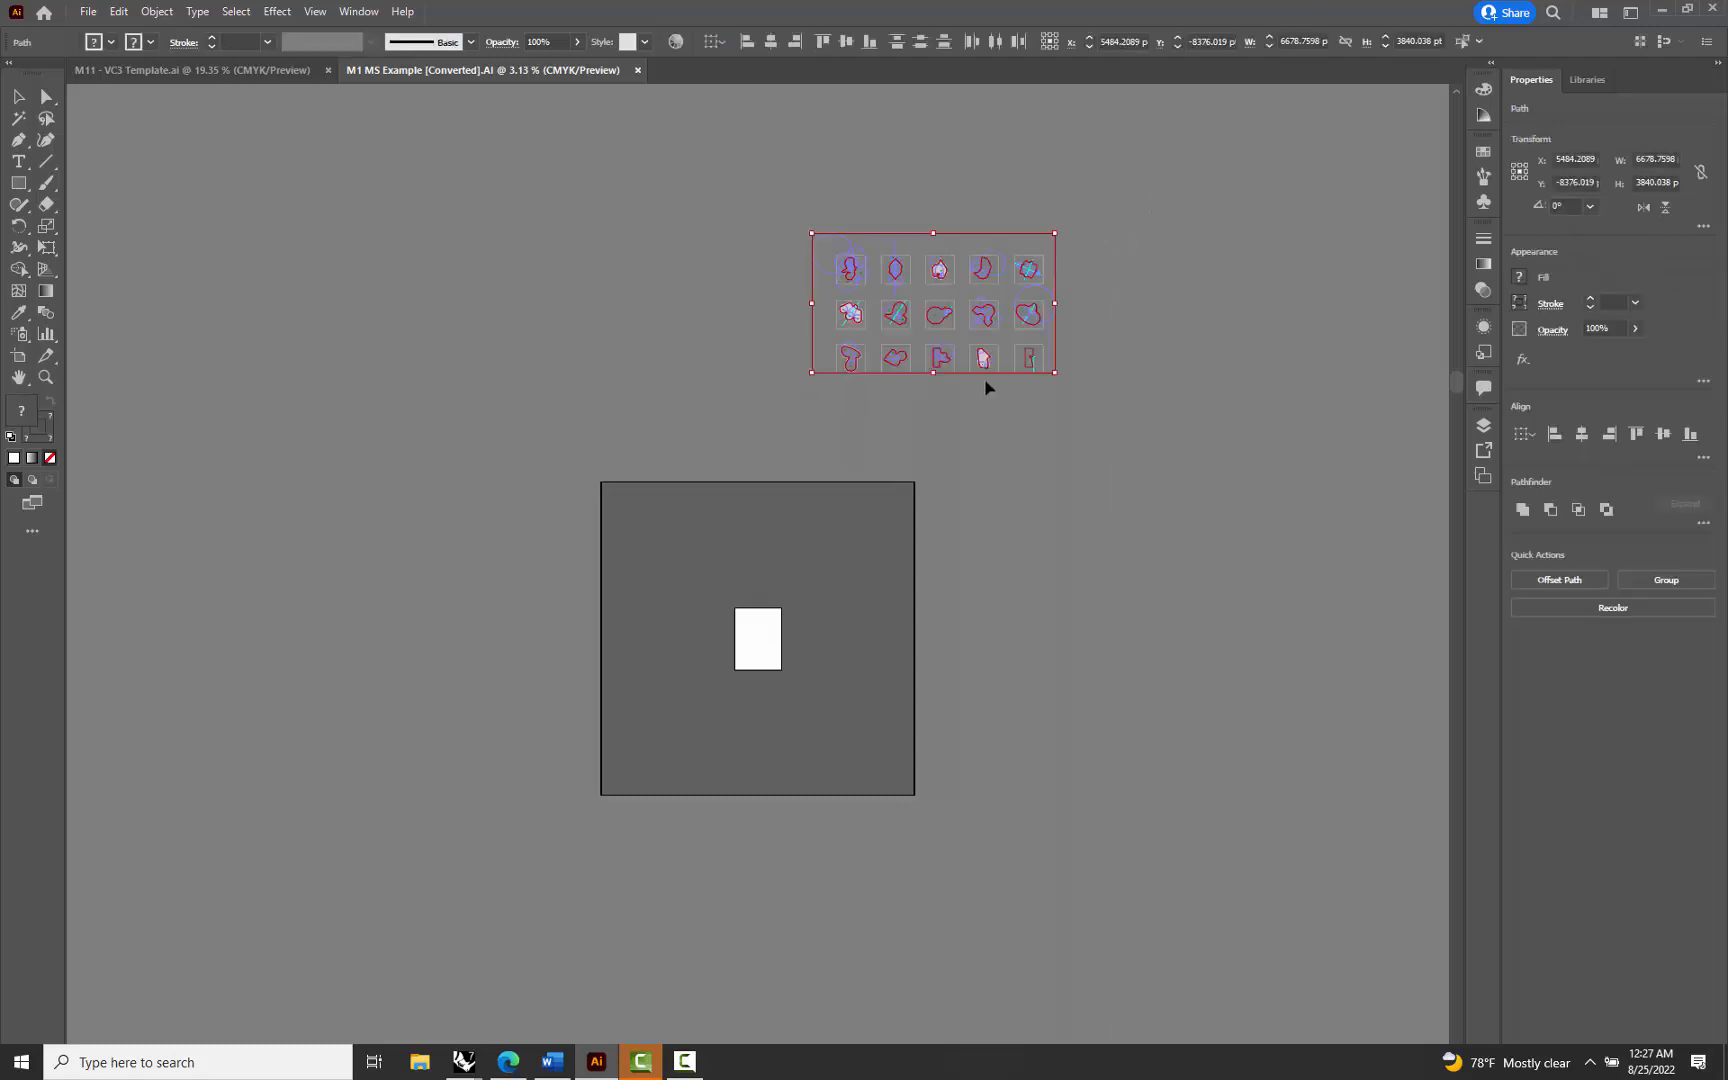
{"action": "left_click", "coordinate": [1133, 205]}
{"action": "left_click_drag", "start_coordinate": [841, 354], "coordinate": [801, 388]}
{"action": "key", "text": "Delete"}
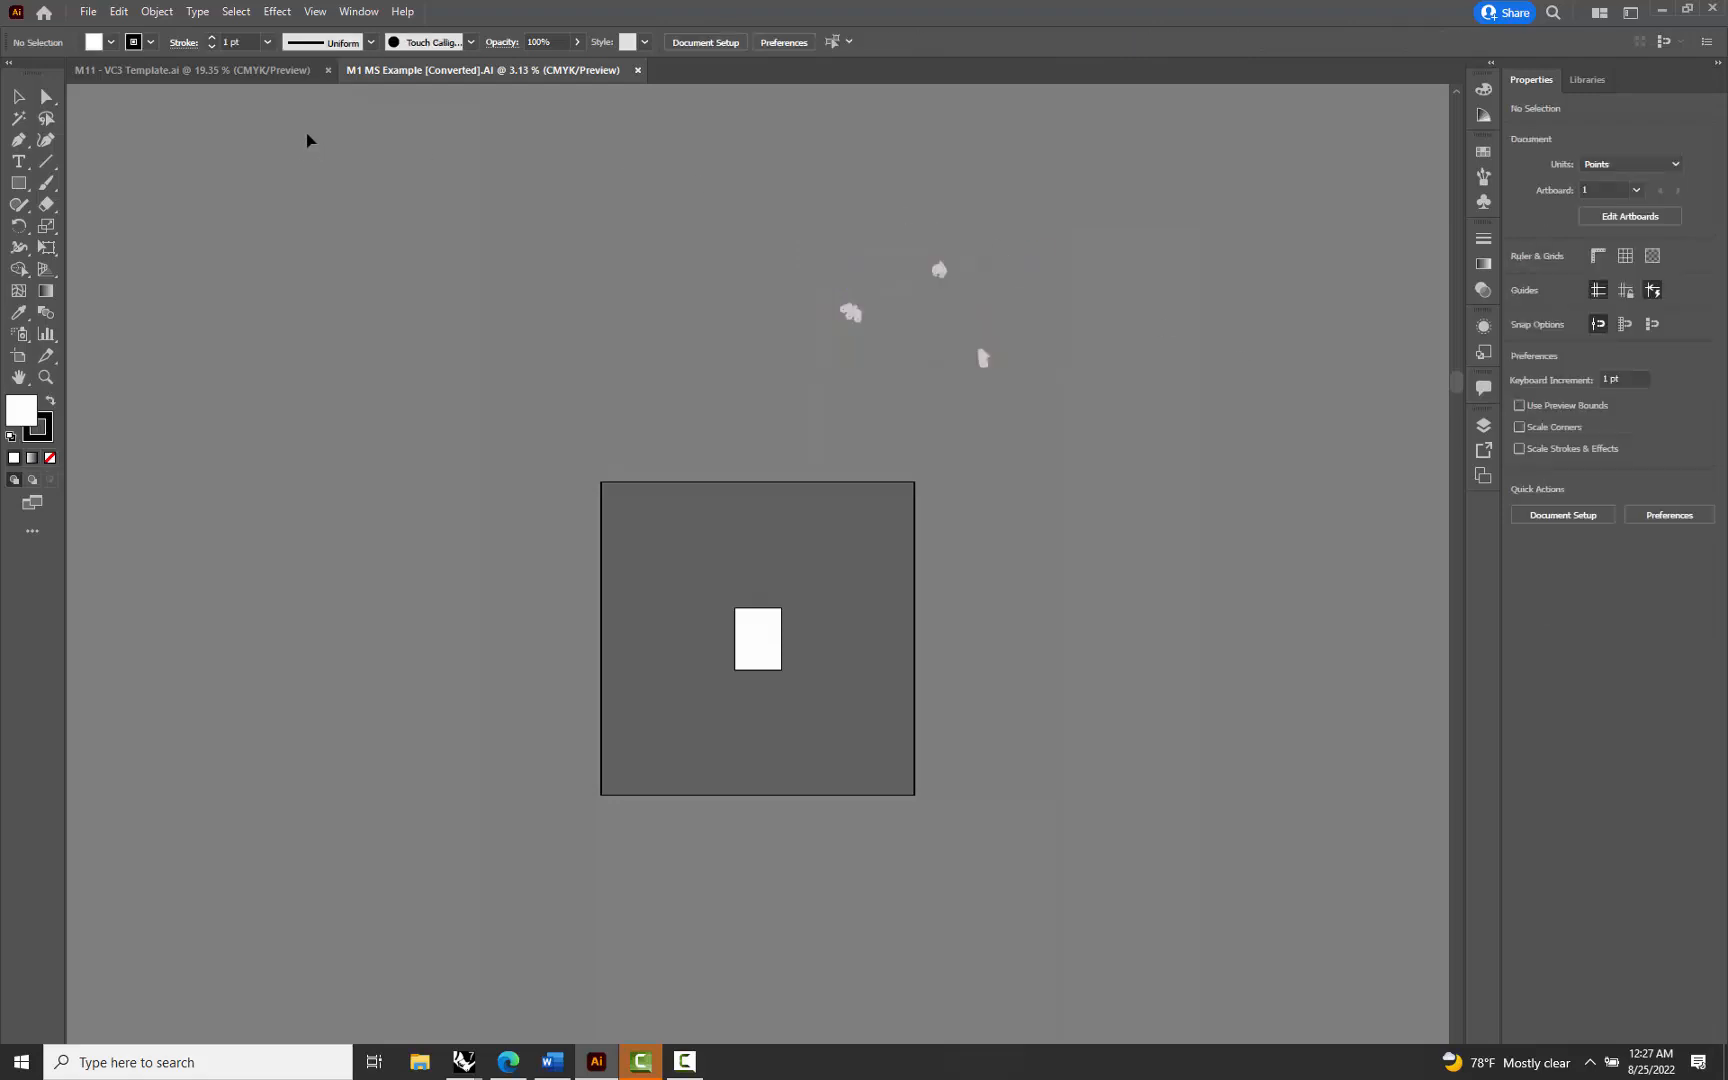
Switch to the M11 - VC3 Template.ai document and paste the copied drawings into it
{"action": "left_click", "coordinate": [224, 72]}
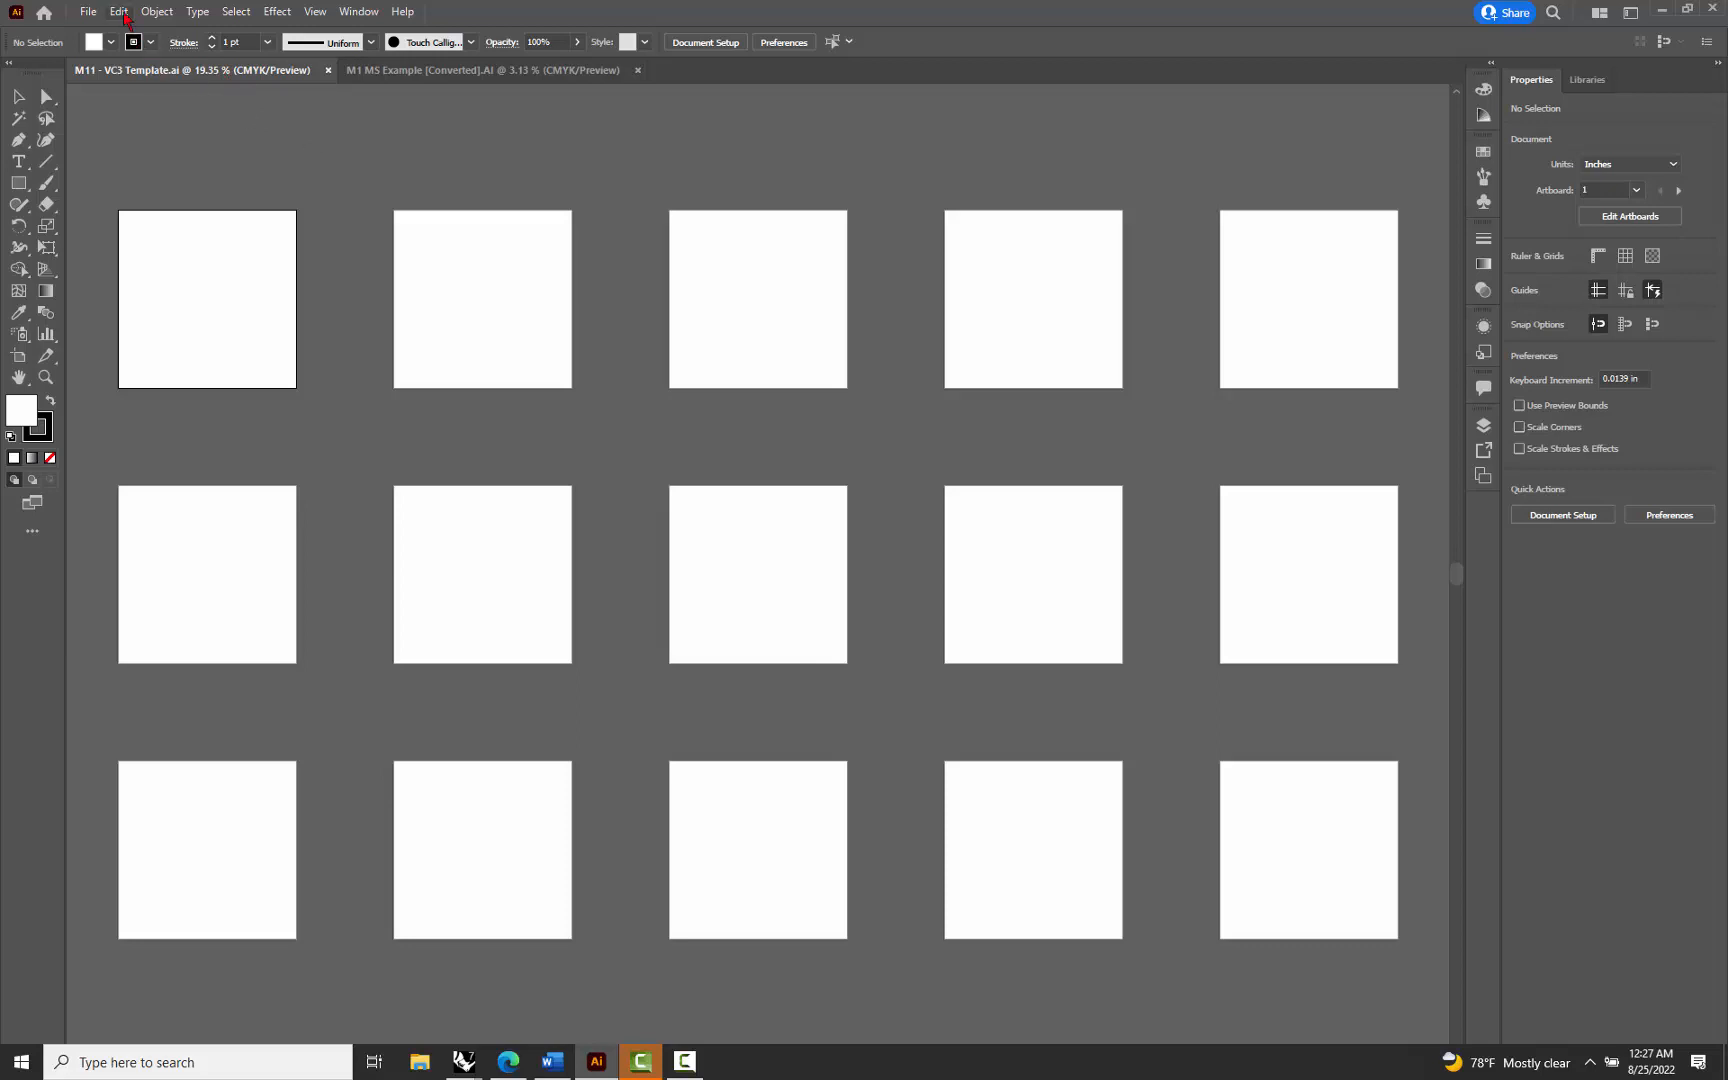
{"action": "left_click", "coordinate": [121, 12]}
{"action": "left_click", "coordinate": [160, 117]}
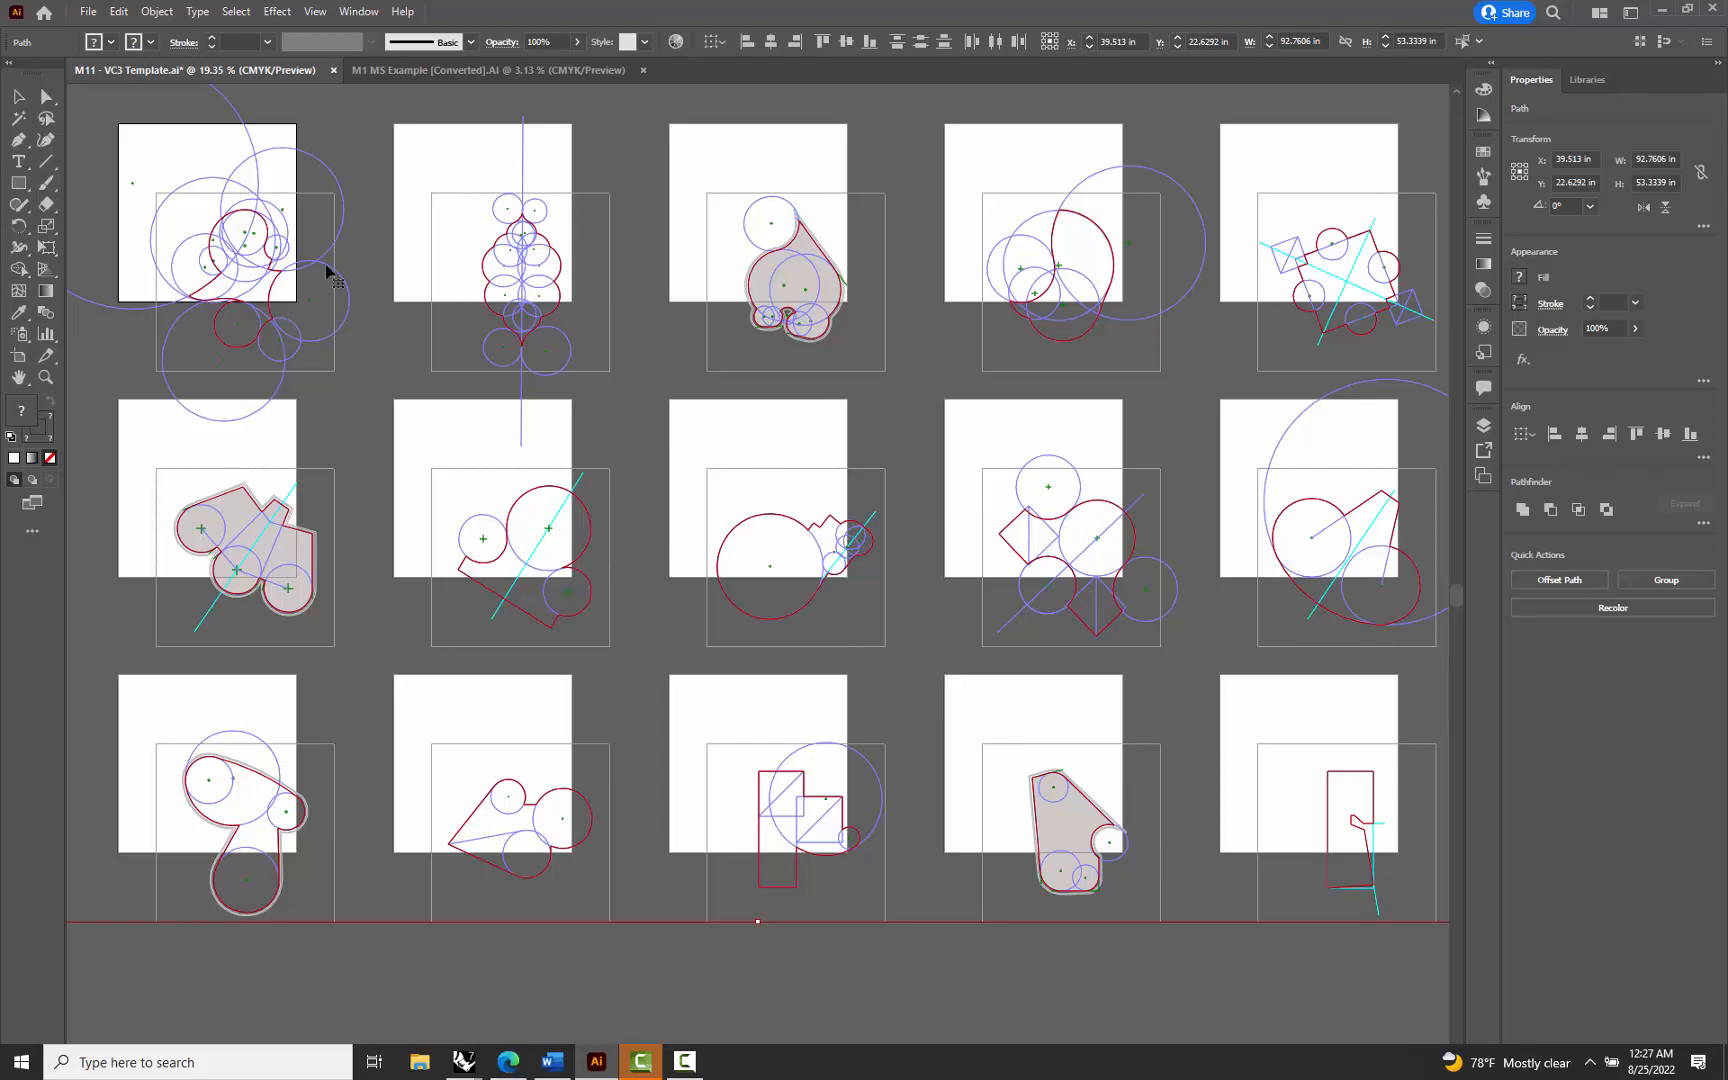
Move all pasted drawings with the Direct Selection tool, bringing the second frame's upper-left corner to the second artboard's upper-left corner
{"action": "scroll", "coordinate": [348, 288], "scroll_direction": "down", "scroll_amount": 2}
{"action": "scroll", "coordinate": [348, 288], "scroll_direction": "down", "scroll_amount": 1}
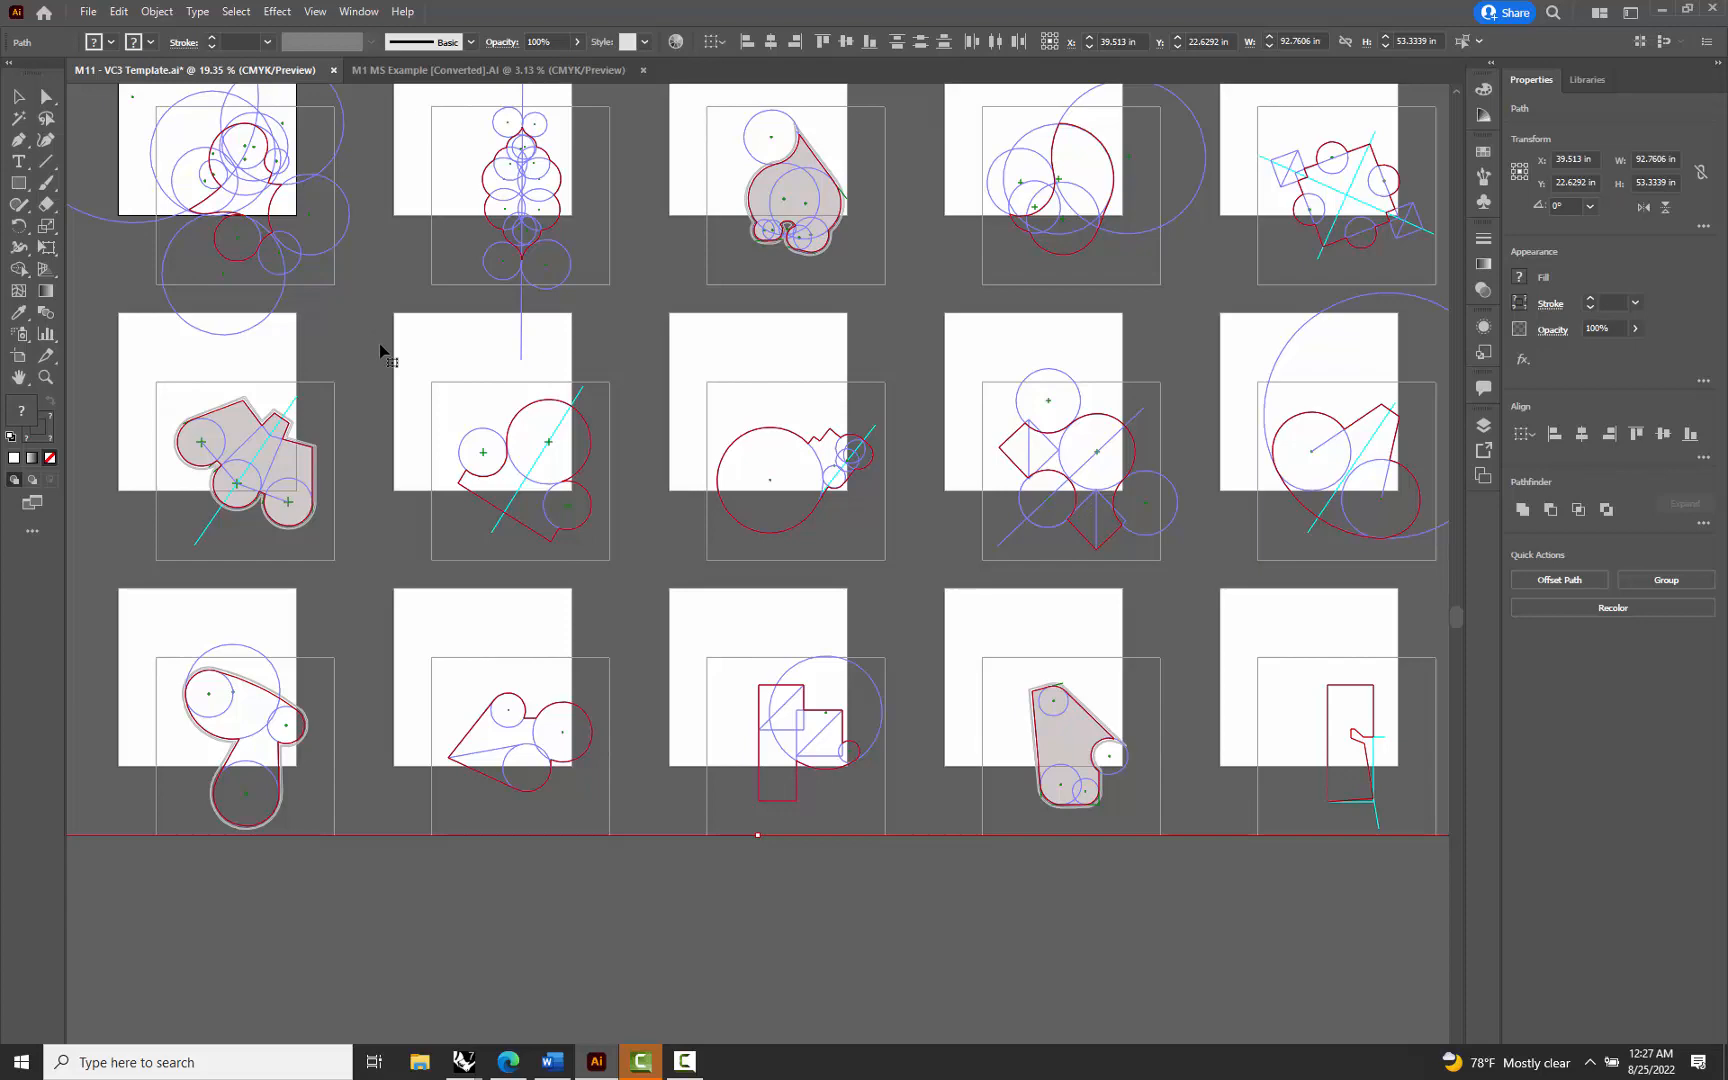
{"action": "scroll", "coordinate": [127, 135], "scroll_direction": "up", "scroll_amount": 3}
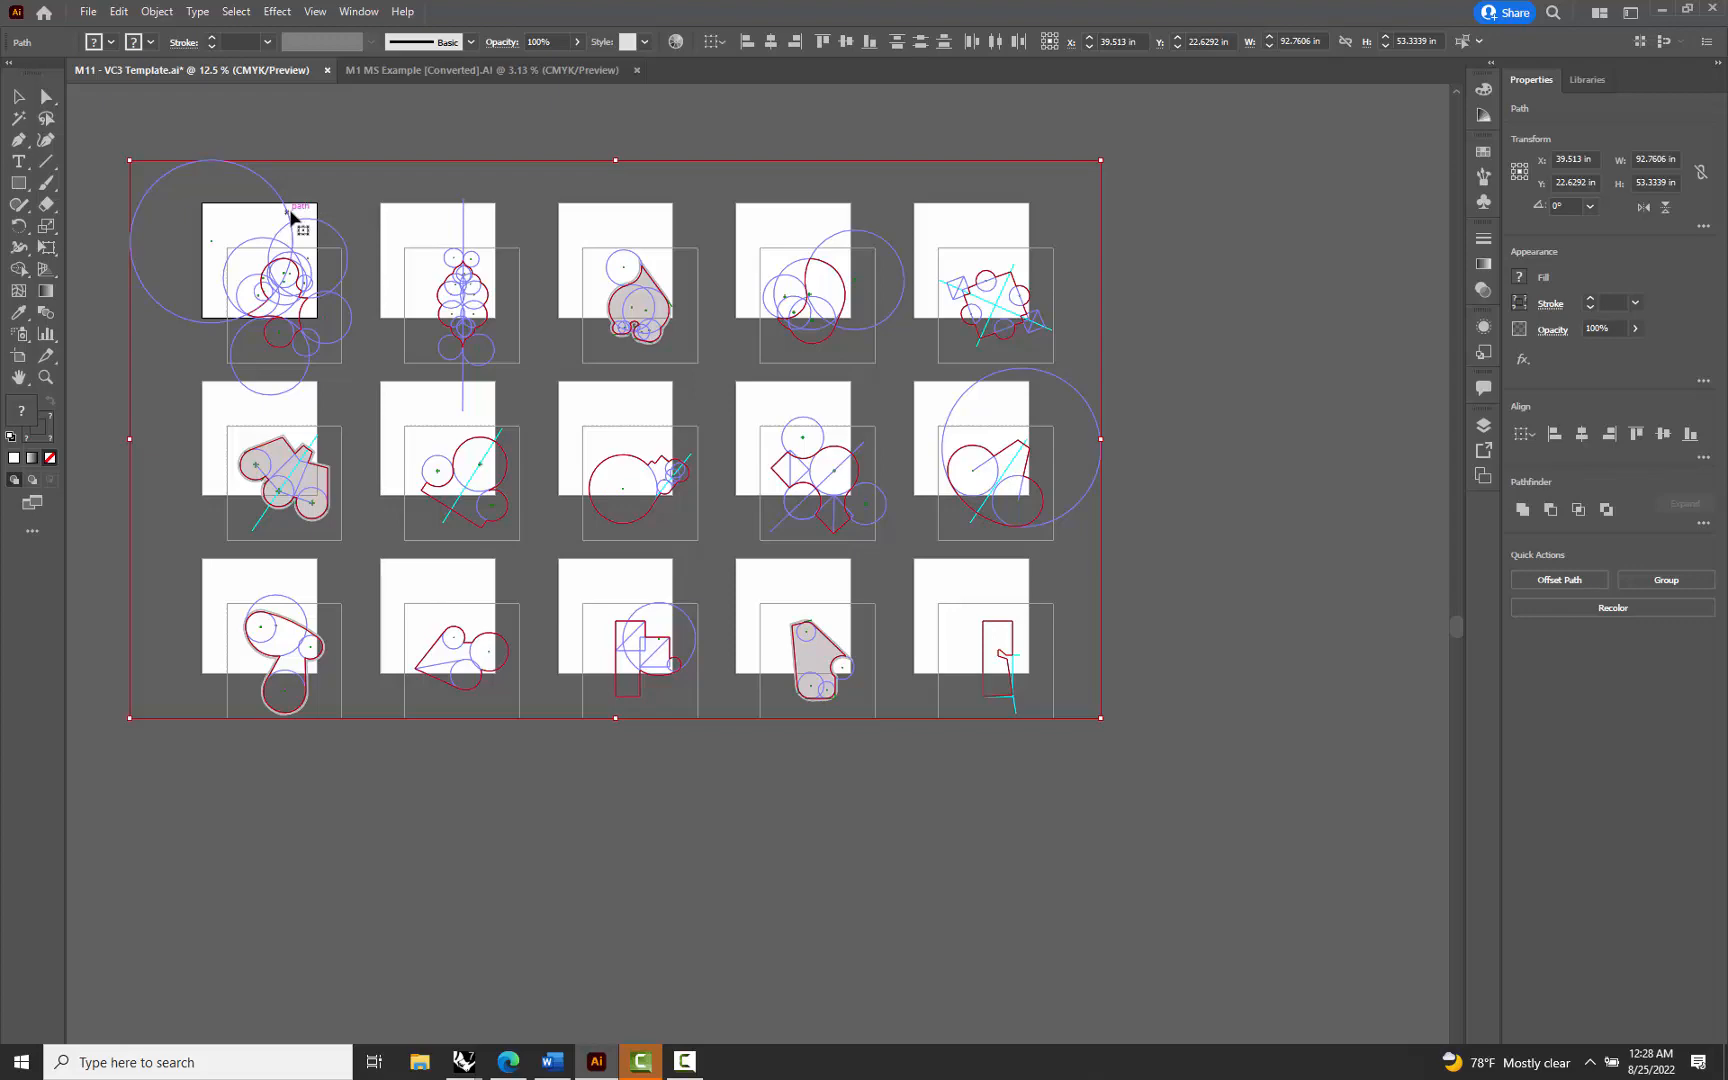
{"action": "scroll", "coordinate": [393, 219], "scroll_direction": "up", "scroll_amount": 3}
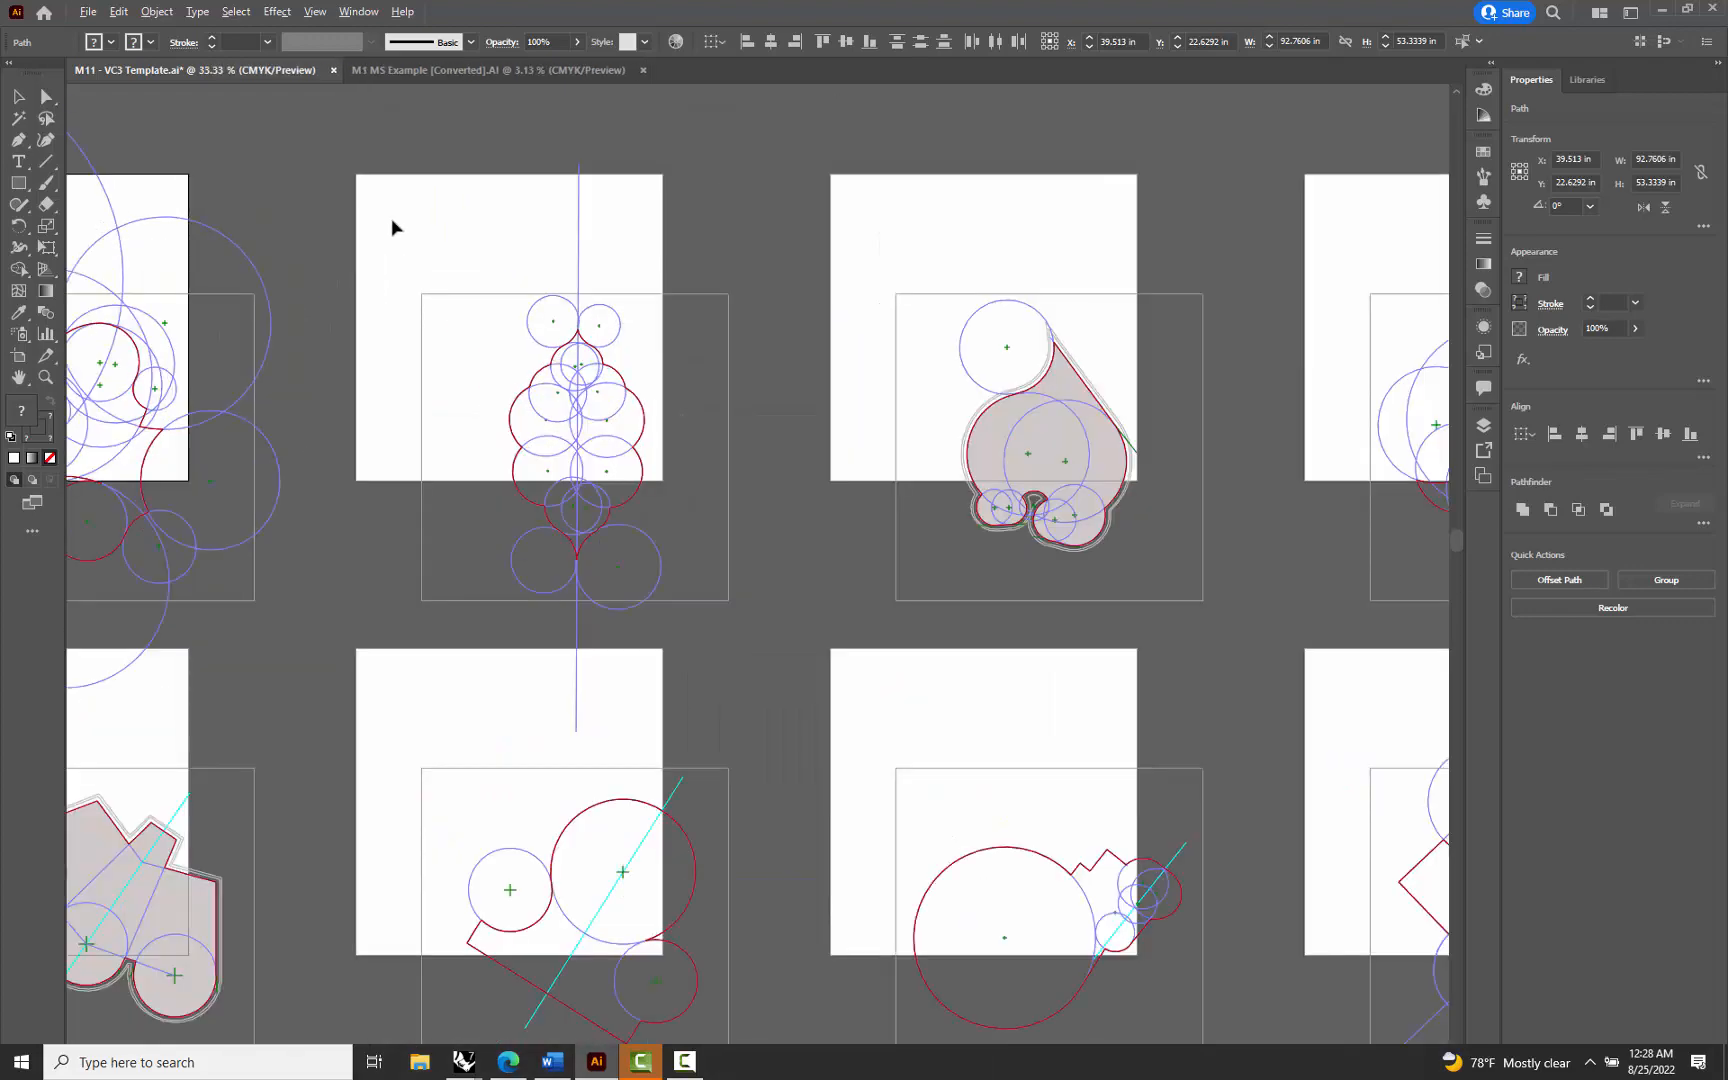
{"action": "left_click", "coordinate": [47, 96]}
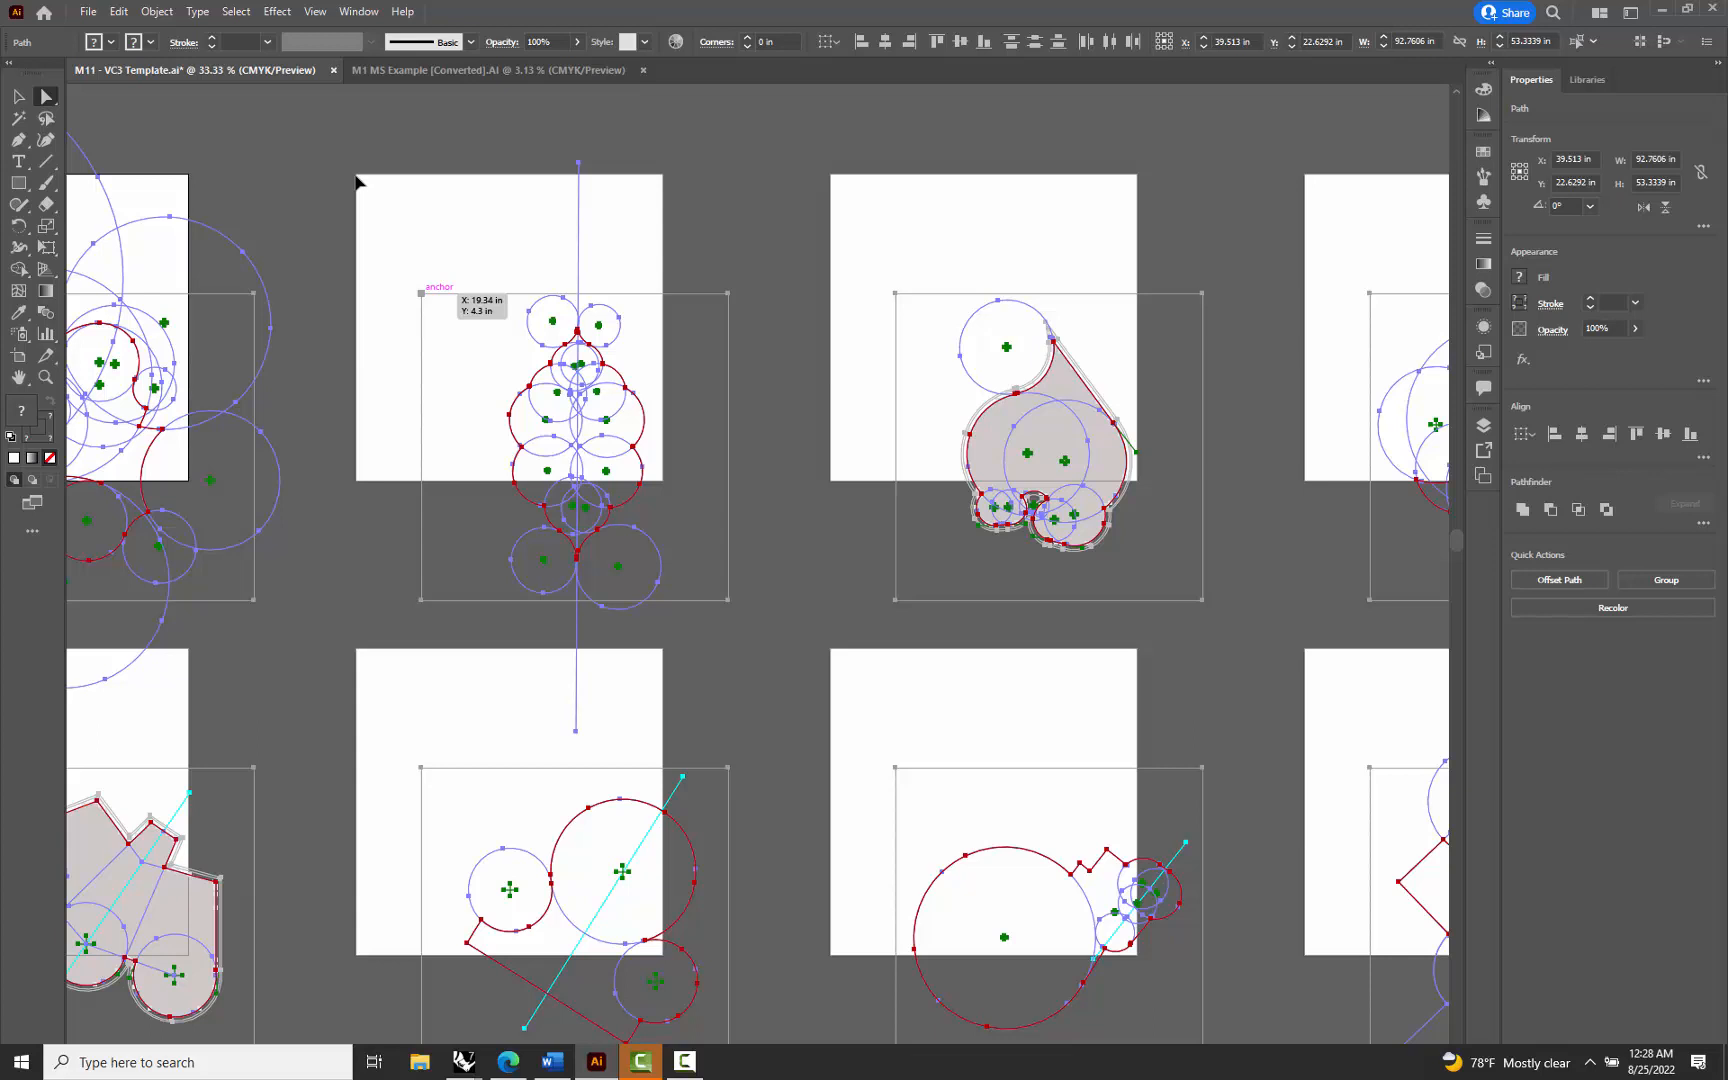
{"action": "left_click_drag", "start_coordinate": [421, 293], "coordinate": [357, 183]}
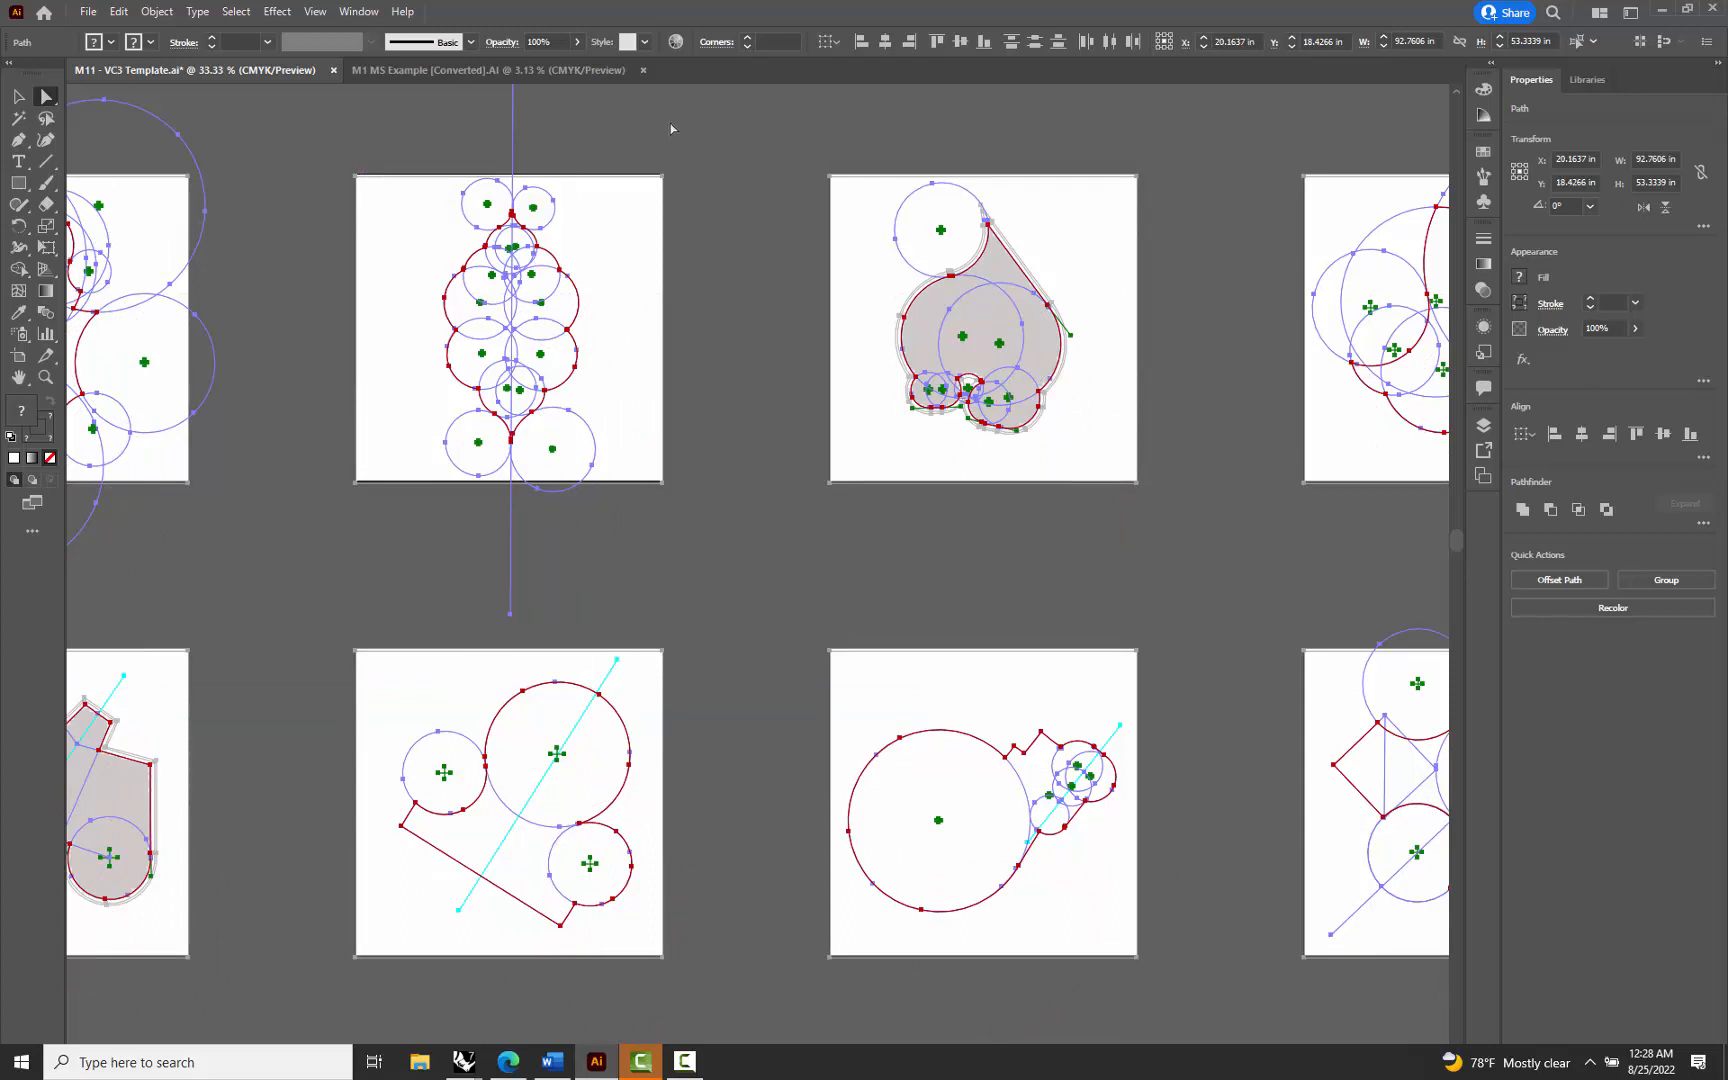
Fine-align all drawings by snapping the second frame's upper-right corner to its artboard corner, and deselect everything
{"action": "scroll", "coordinate": [674, 150], "scroll_direction": "up", "scroll_amount": 2}
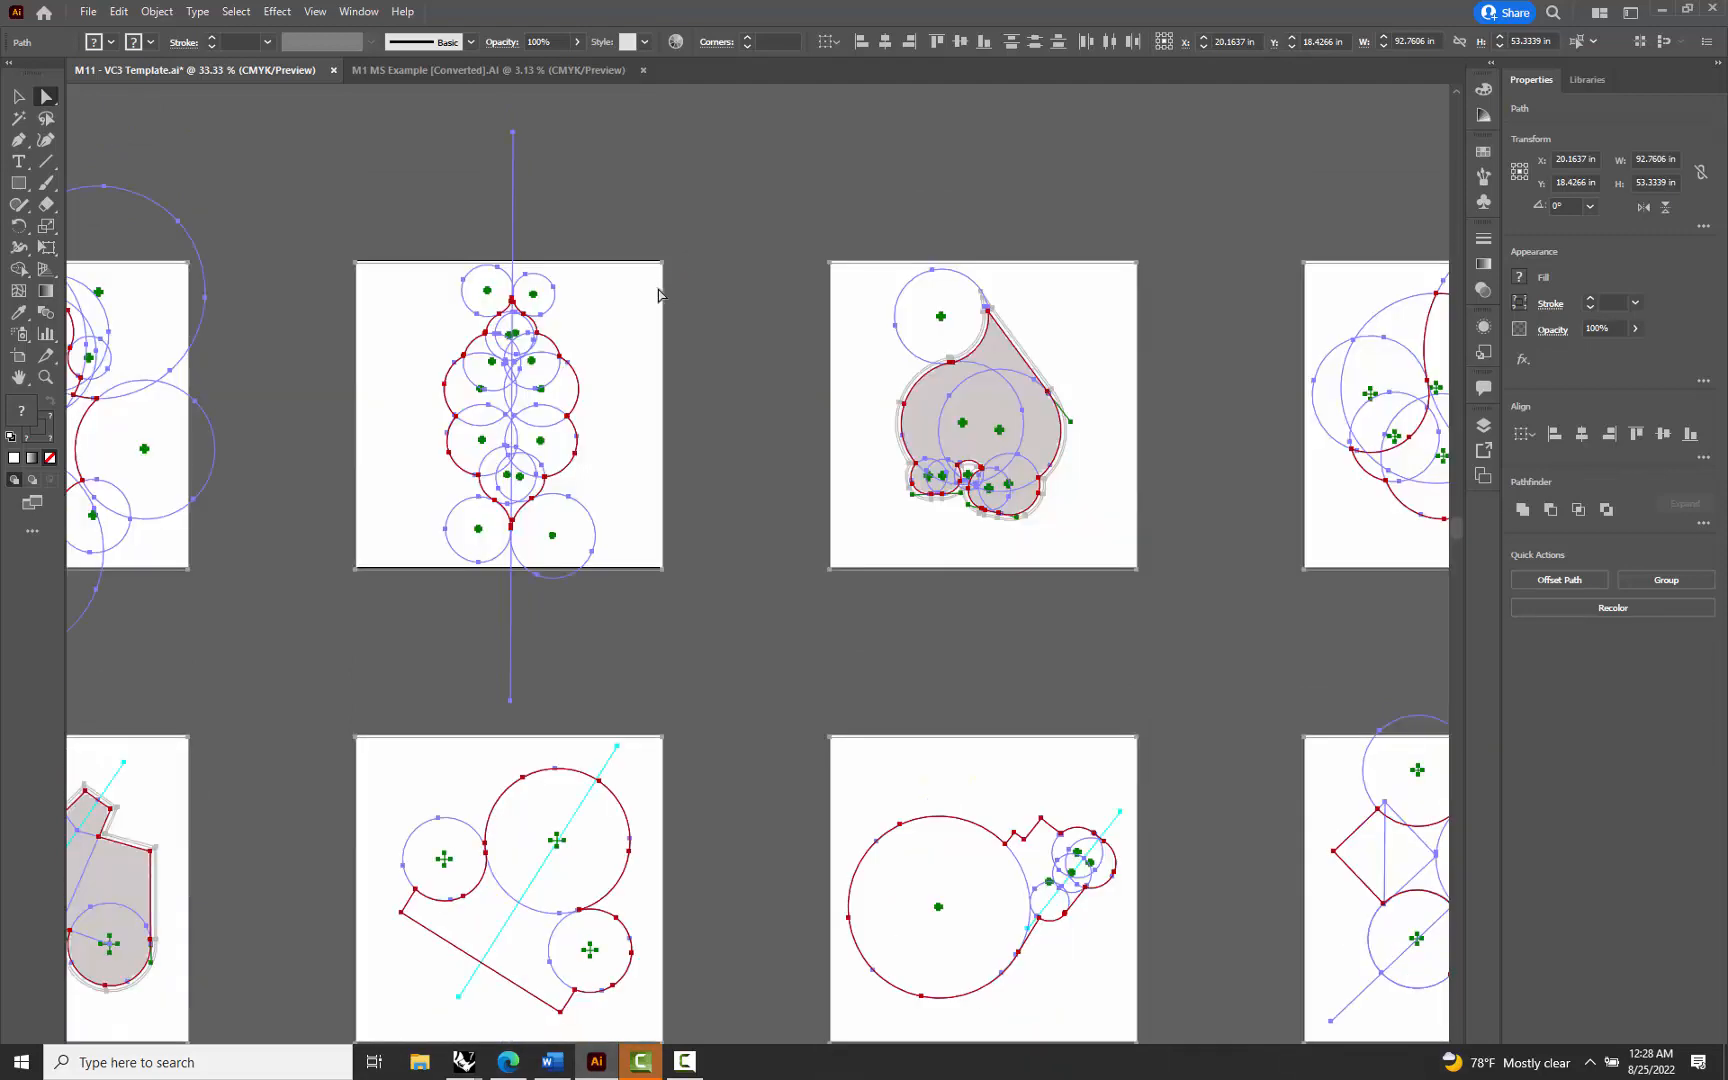
{"action": "scroll", "coordinate": [659, 294], "scroll_direction": "up", "scroll_amount": 5}
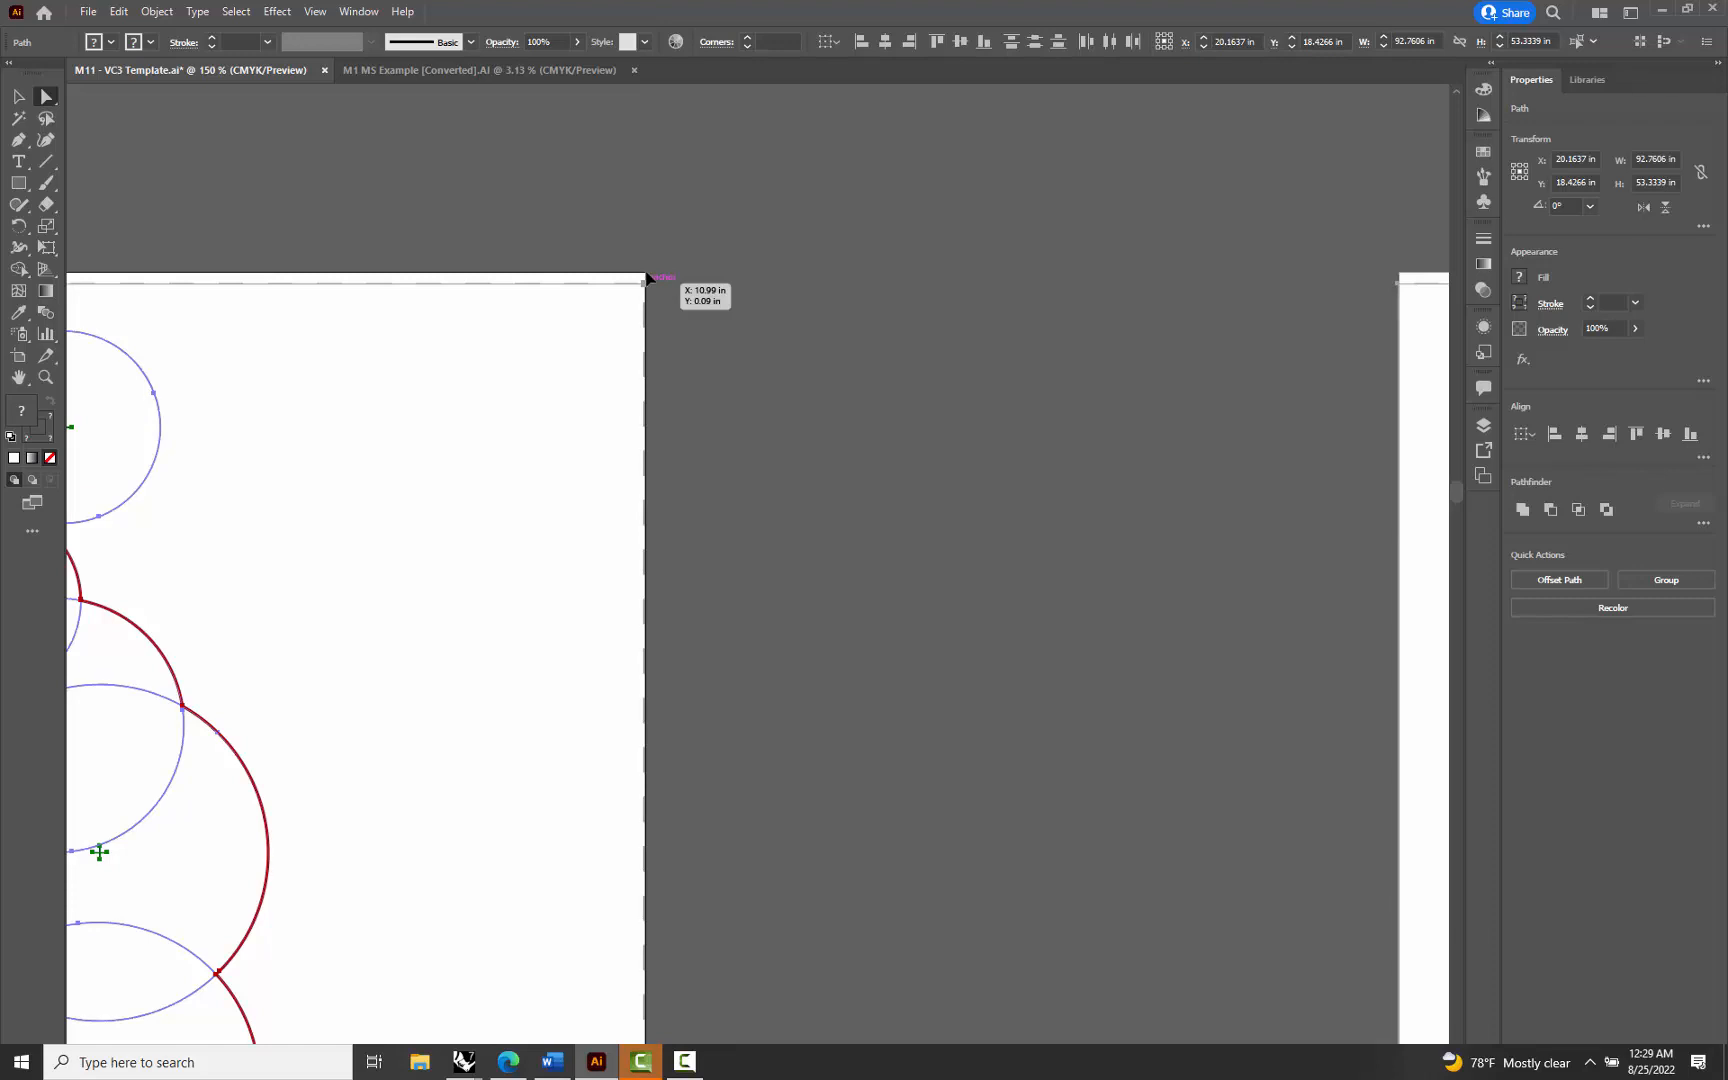
{"action": "left_click_drag", "start_coordinate": [647, 277], "coordinate": [648, 279]}
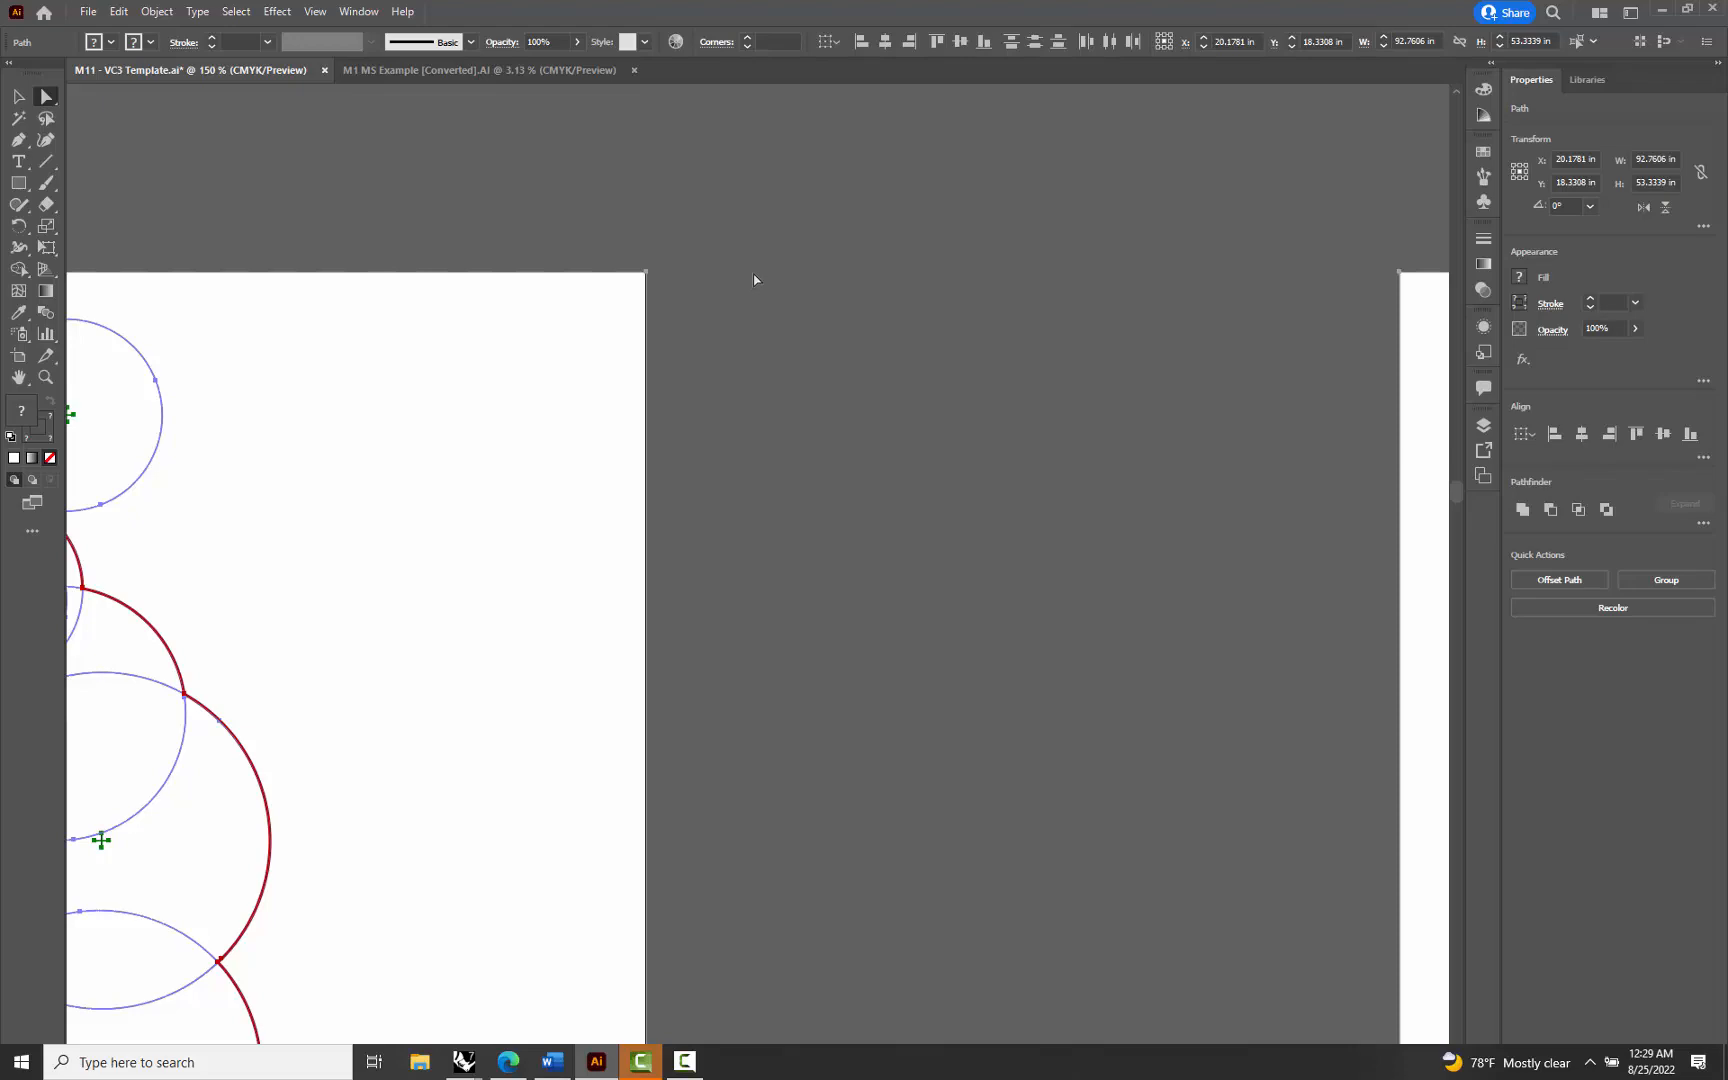
{"action": "scroll", "coordinate": [754, 276], "scroll_direction": "down", "scroll_amount": 7}
{"action": "scroll", "coordinate": [937, 212], "scroll_direction": "up", "scroll_amount": 2}
{"action": "scroll", "coordinate": [792, 256], "scroll_direction": "down", "scroll_amount": 1}
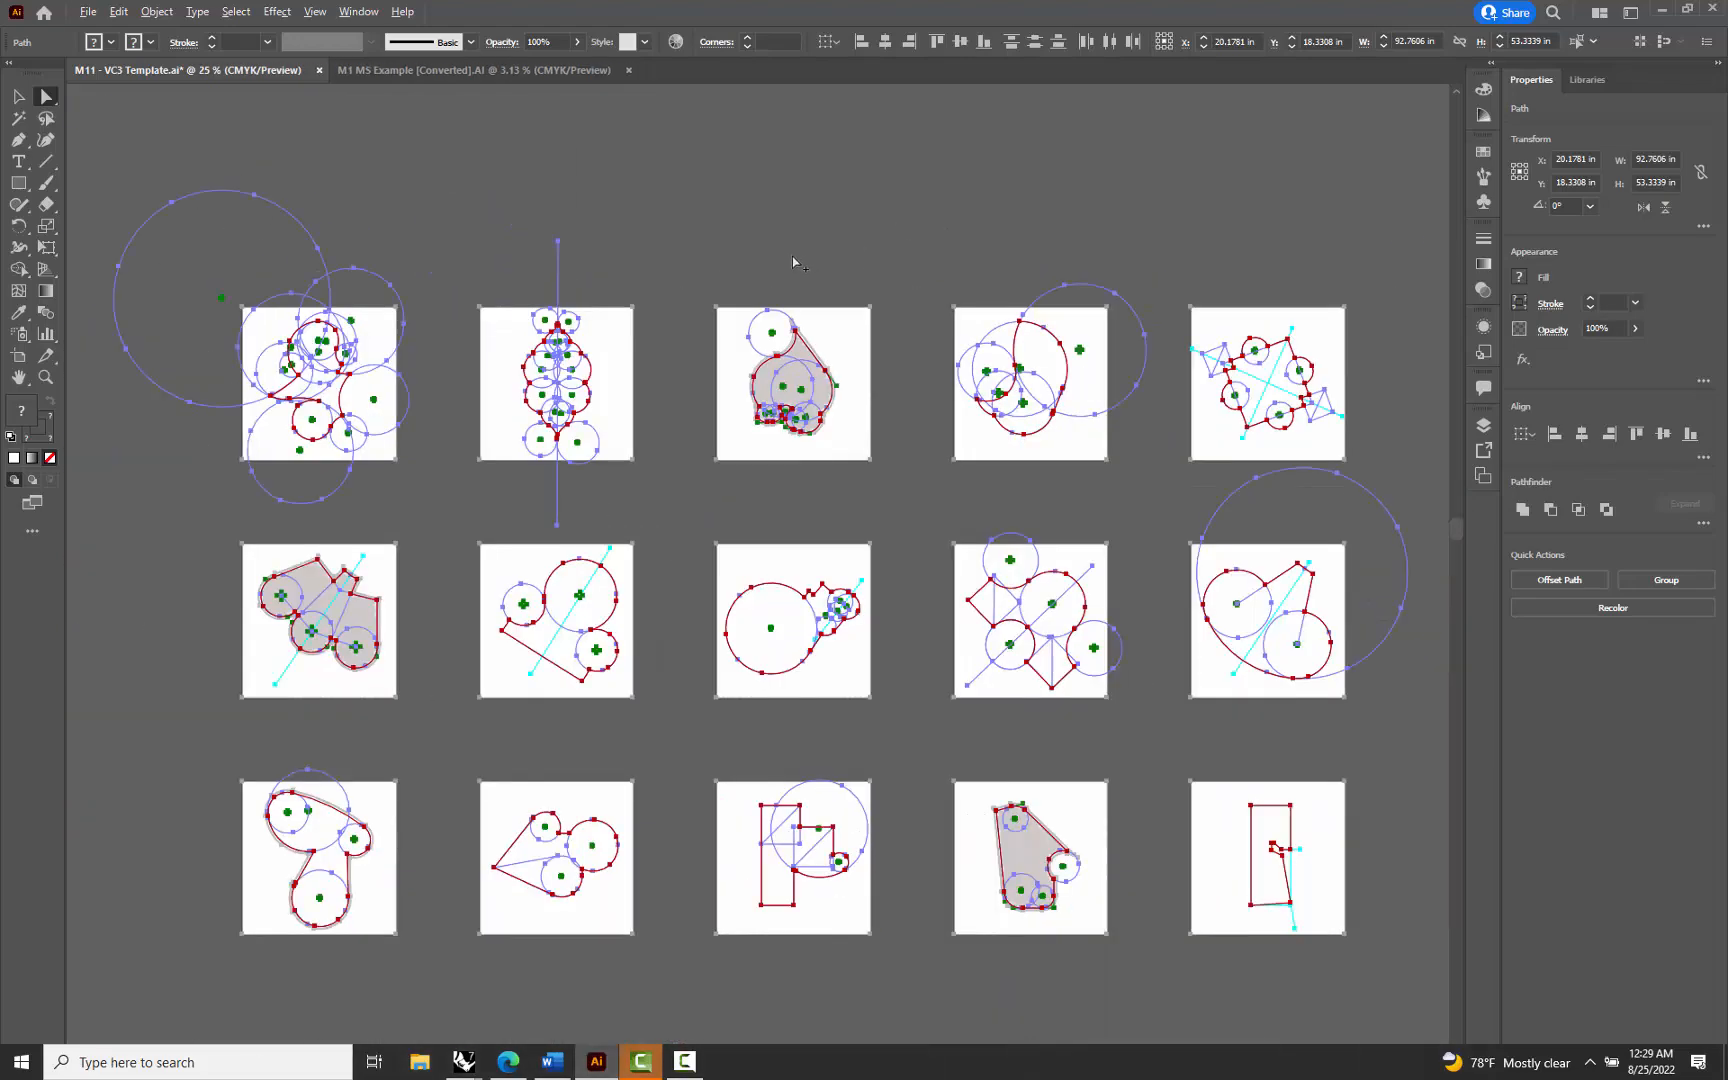
{"action": "scroll", "coordinate": [792, 256], "scroll_direction": "down", "scroll_amount": 1}
{"action": "scroll", "coordinate": [1050, 210], "scroll_direction": "up", "scroll_amount": 1}
{"action": "left_click", "coordinate": [1041, 215]}
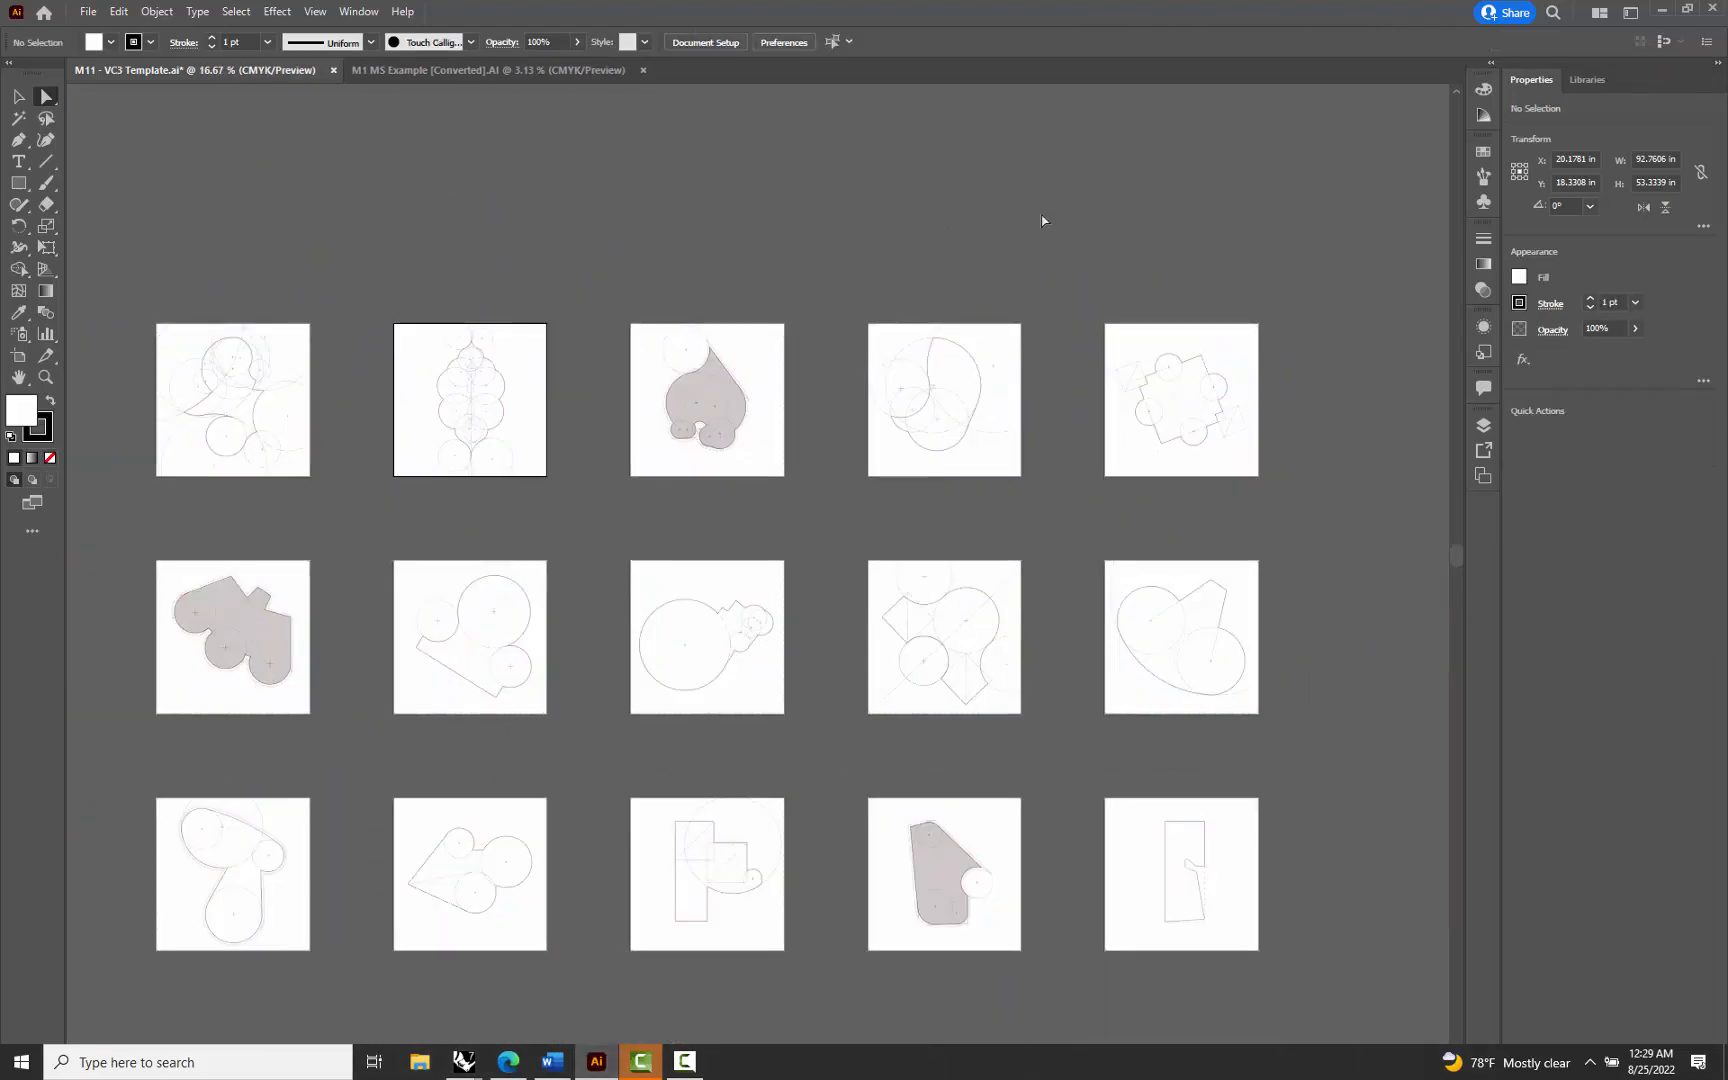